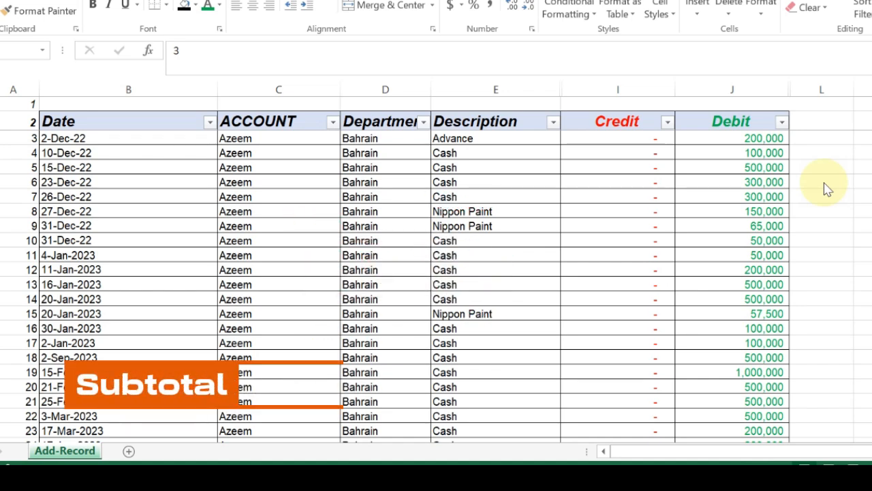
Step: Review the account names offered in the ACCOUNT column's filter list and close it without applying a filter
left_click(281, 158)
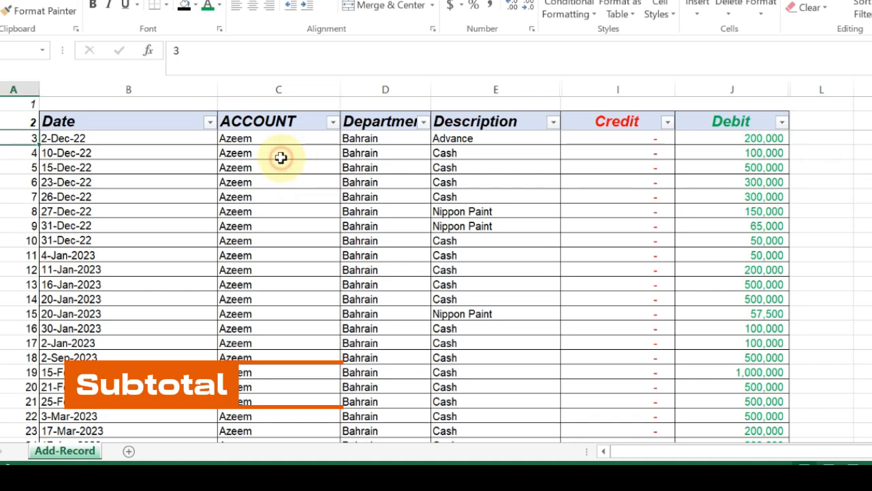
left_click(333, 123)
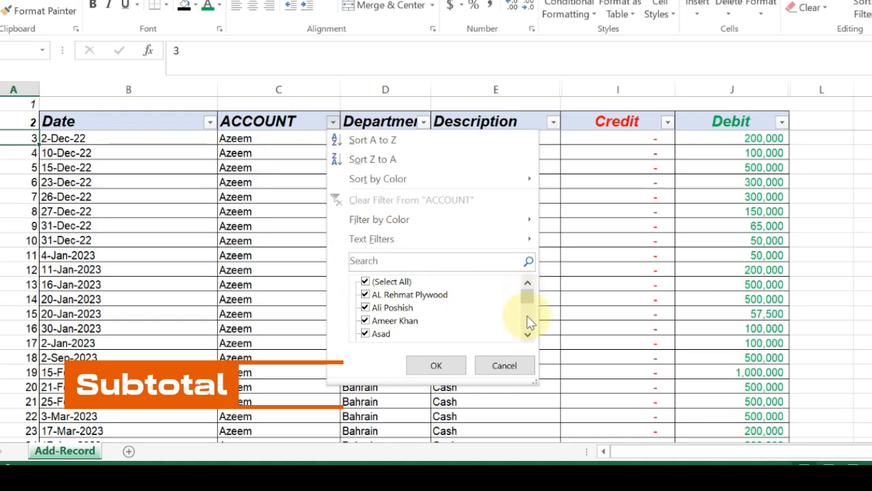
left_click(526, 331)
left_click(526, 328)
left_click(526, 327)
left_click(525, 327)
left_click(526, 327)
left_click(526, 328)
left_click(526, 327)
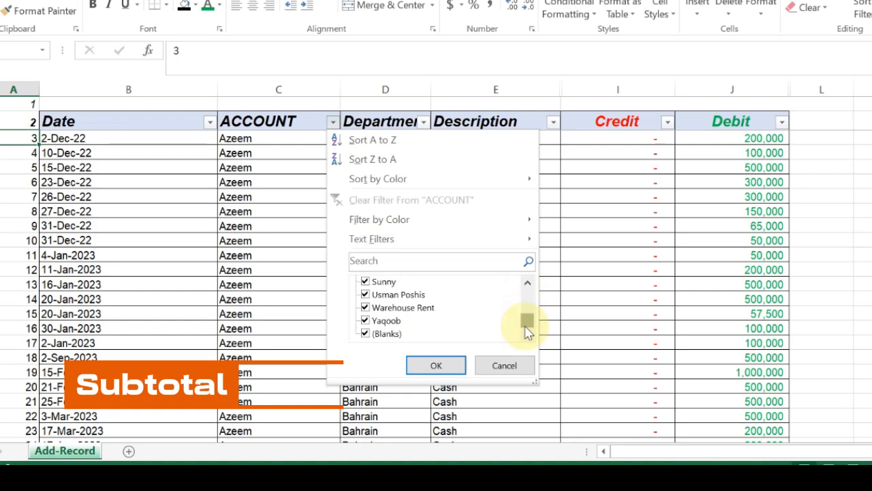
left_click(529, 284)
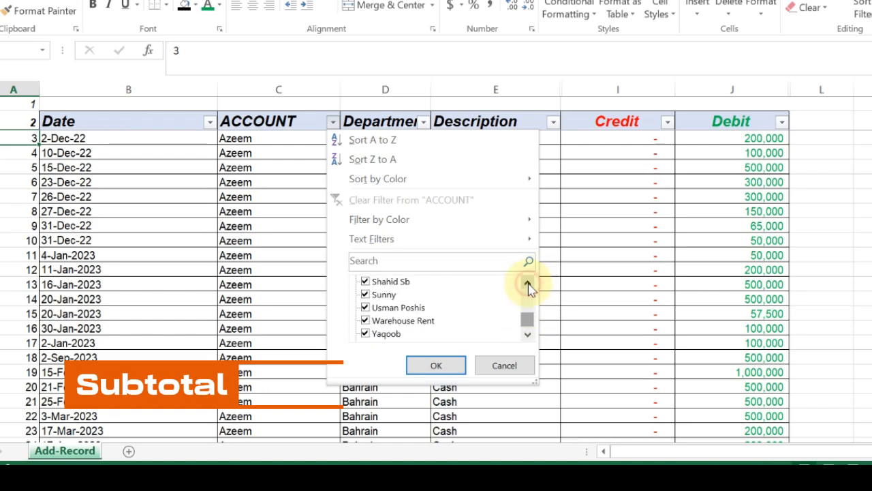
left_click(506, 366)
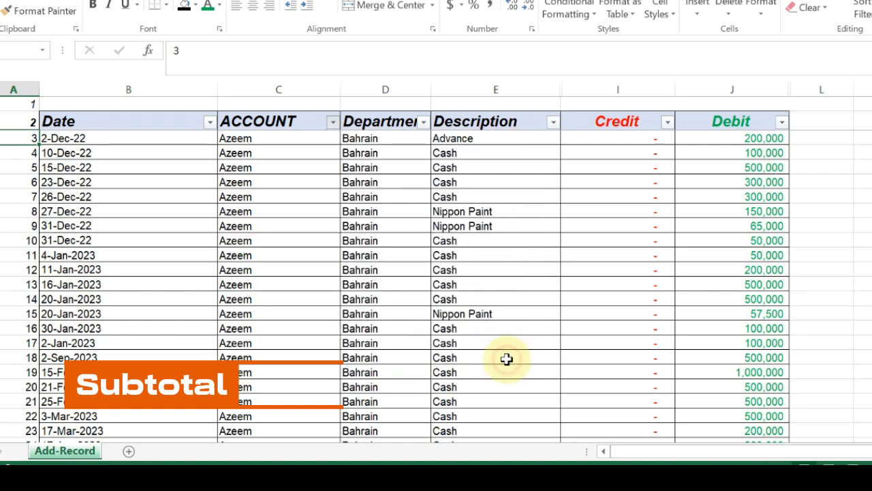
Step: Look through all the ledger records down to the Credit and Debit total rows at the end of the sheet
left_click(357, 352)
scroll(357, 352, "down", 7)
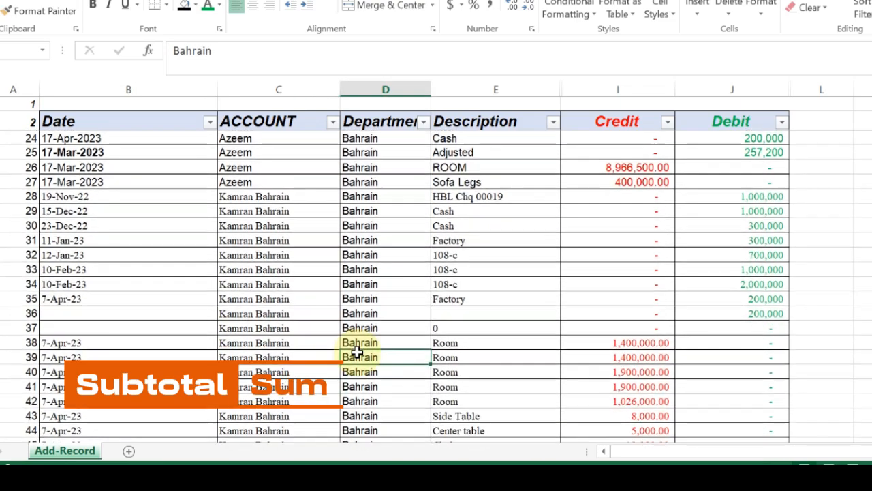
key("Page_Down")
key("Page_Down")
key("Page_Down")
key("Page_Down")
key("Page_Down")
key("Page_Down")
key("Page_Down")
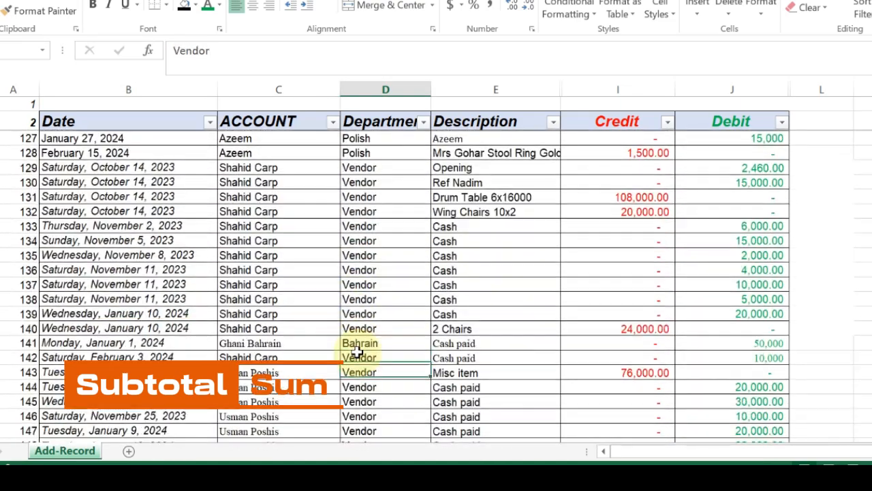
key("Page_Down")
key("Page_Down")
key("Page_Down")
key("Page_Down")
key("Page_Down")
key("Page_Down")
key("Page_Down")
key("Page_Down")
key("Page_Down")
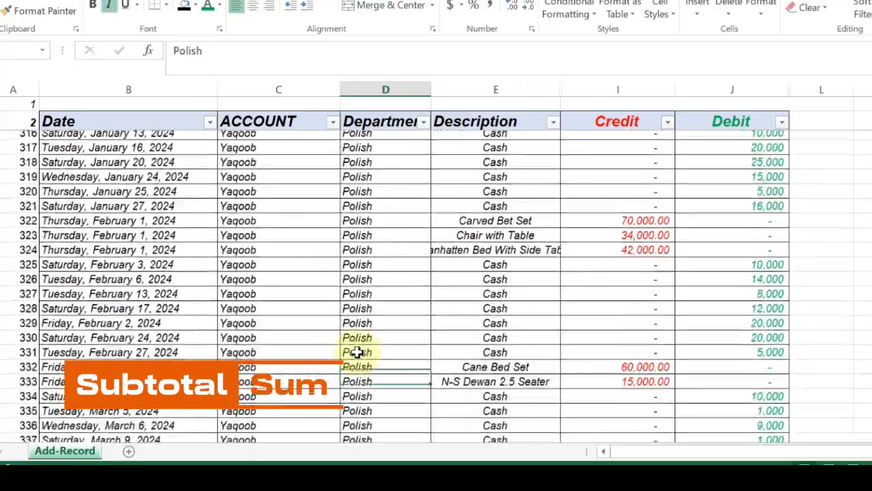
key("Page_Down")
key("Page_Down")
key("Page_Down")
key("Page_Down")
key("Page_Down")
key("Page_Down")
key("Page_Down")
key("Page_Down")
key("Page_Down")
key("Page_Down")
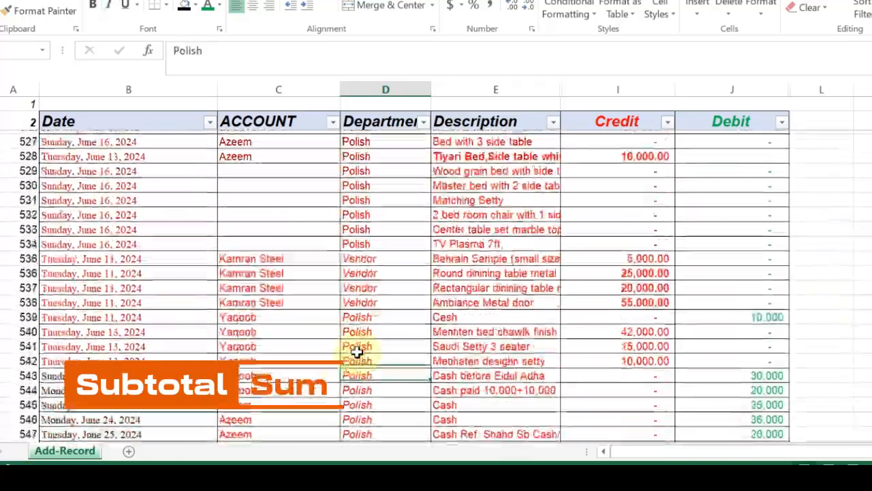
key("Page_Down")
key("Page_Down")
key("Page_Down")
key("Page_Down")
key("Page_Down")
key("Page_Down")
key("Page_Down")
key("Page_Down")
key("Page_Down")
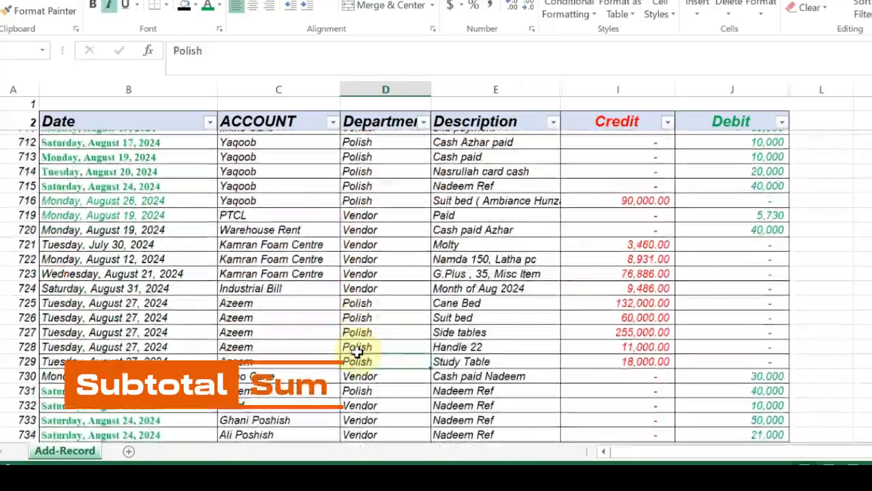
key("Page_Down")
key("Page_Down")
key("Page_Down")
key("Page_Down")
key("Page_Down")
key("Page_Down")
key("Page_Down")
key("Page_Down")
key("Page_Down")
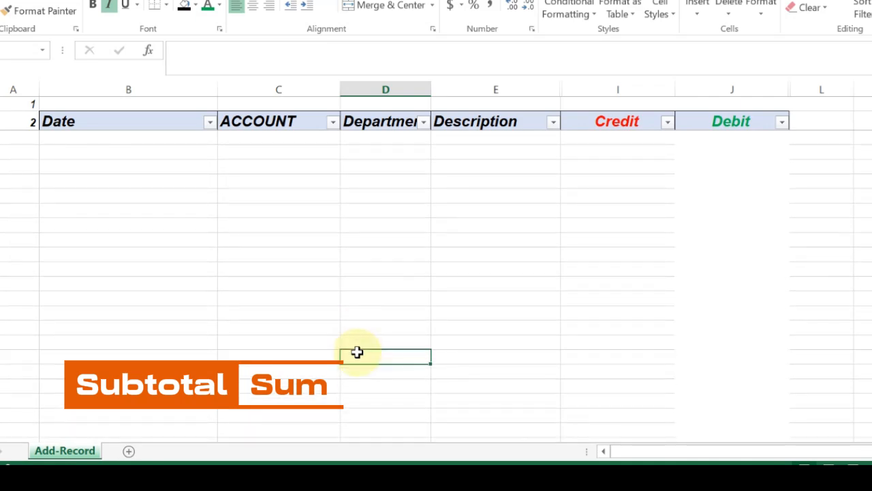
key("Page_Up")
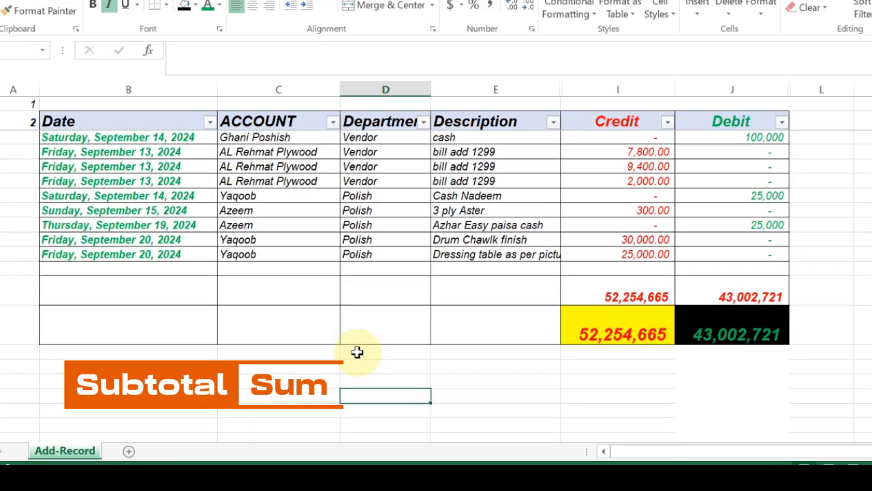
Step: Inspect the formula in the upper Credit total cell, leaving it unedited
left_click(598, 287)
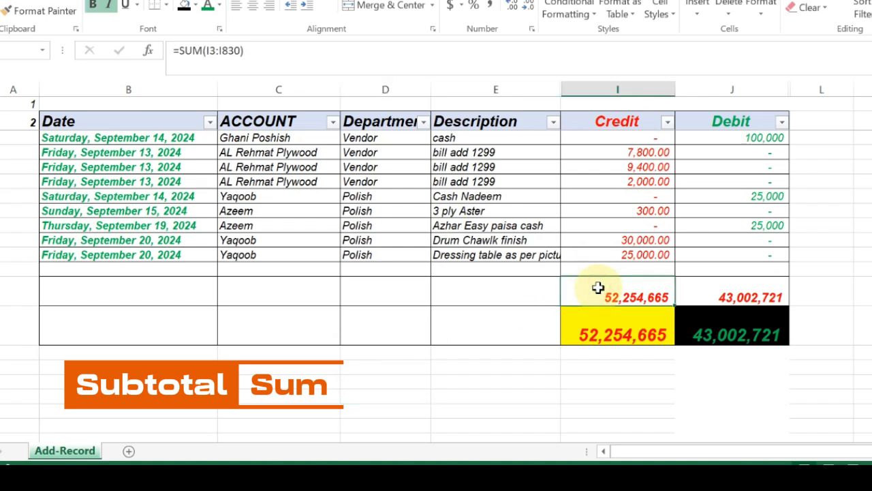
double_click(598, 288)
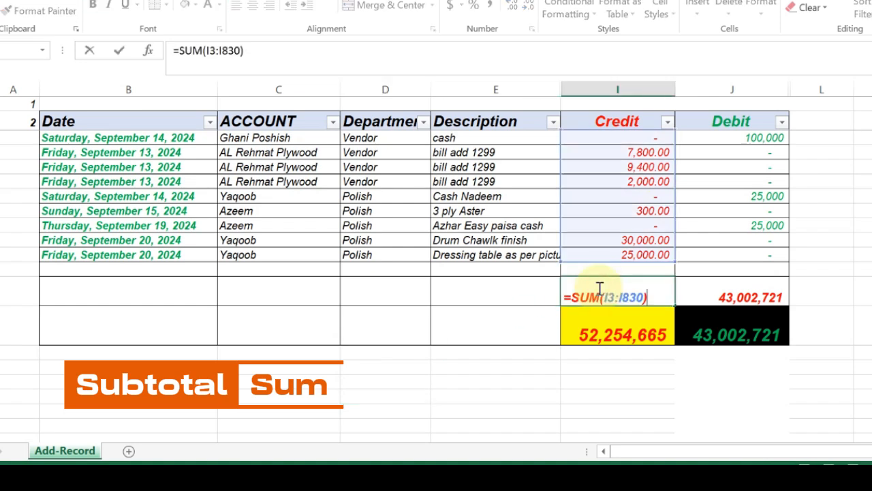
key("Escape")
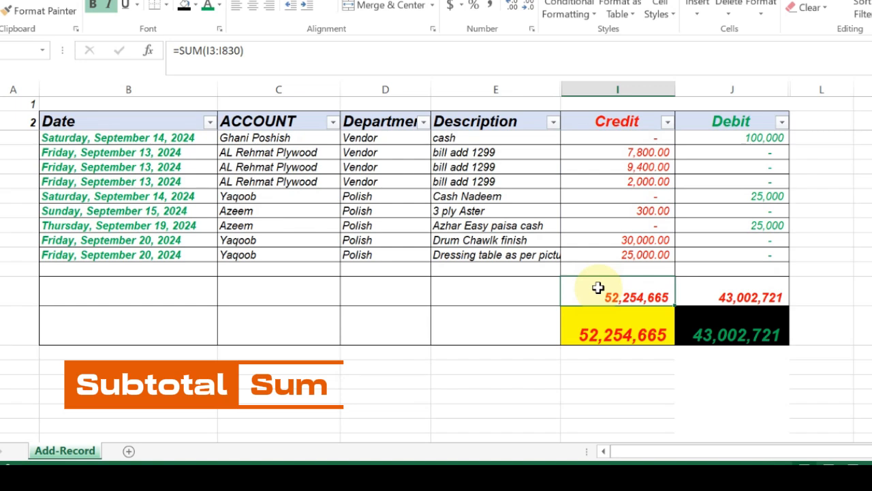
Step: Re-enter the upper Credit total as a SUM formula, extending its range from I830 up through the Credit records towards I3
type("=")
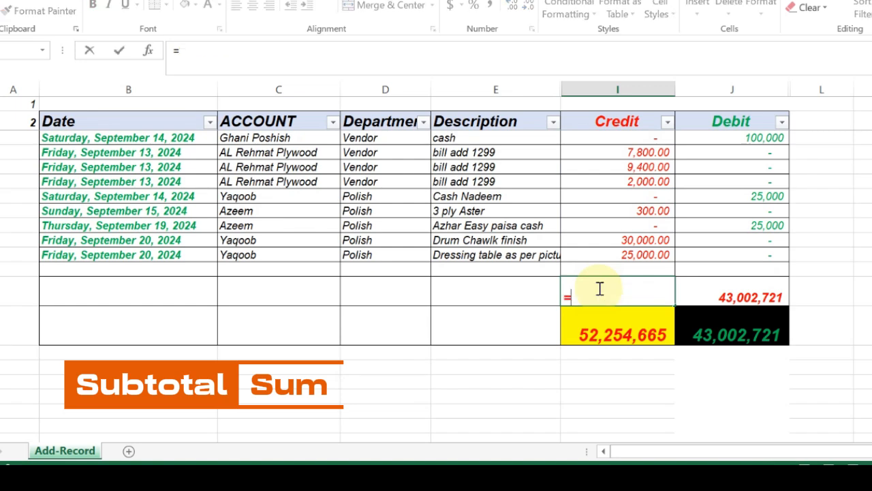
type("sum")
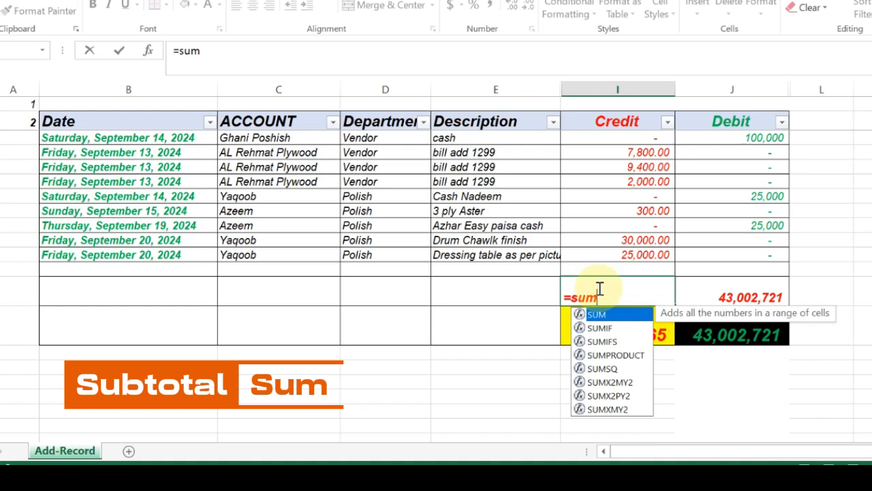
type("(")
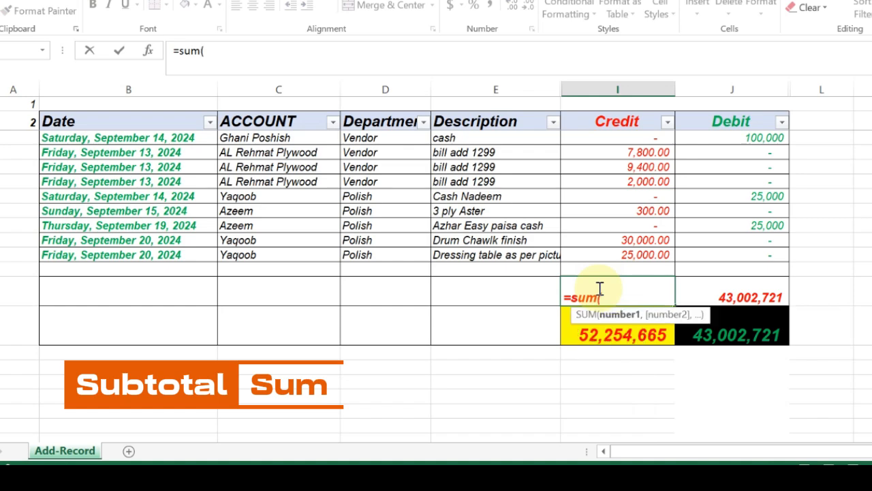
left_click(616, 255)
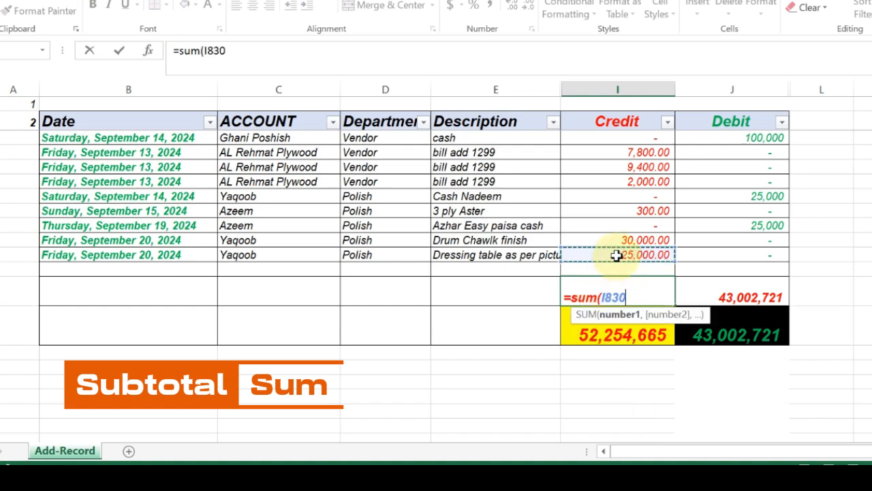
key("shift+Up")
key("shift+Up")
key("shift+Up")
key("shift+Up")
key("shift+Up")
key("shift+Up")
key("shift+Up")
key("shift+Up")
key("shift+Up")
key("shift+Up")
key("shift+Up")
key("shift+Up")
key("shift+Up")
key("shift+Up")
key("shift+Up")
key("shift+Up")
key("shift+Up")
key("shift+Up")
key("shift+Up")
key("shift+Up")
key("shift+Up")
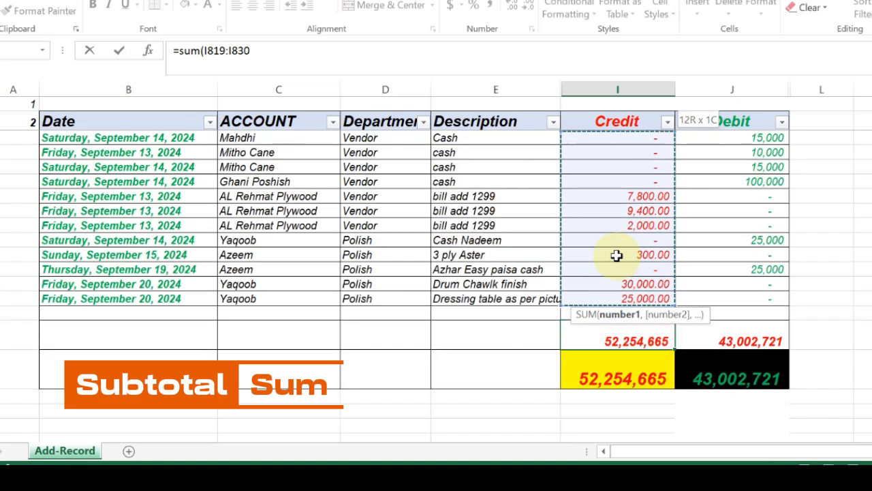
key("shift+Up")
key("shift+Up")
key("shift+Up")
key("shift+Up")
key("shift+Up")
key("shift+Up")
key("shift+Up")
key("shift+Up")
key("shift+Up")
key("shift+Up")
key("shift+Up")
key("shift+Up")
key("shift+Up")
key("shift+Up")
key("shift+Up")
key("shift+Up")
key("shift+Up")
key("shift+Up")
key("shift+Up")
key("shift+Up")
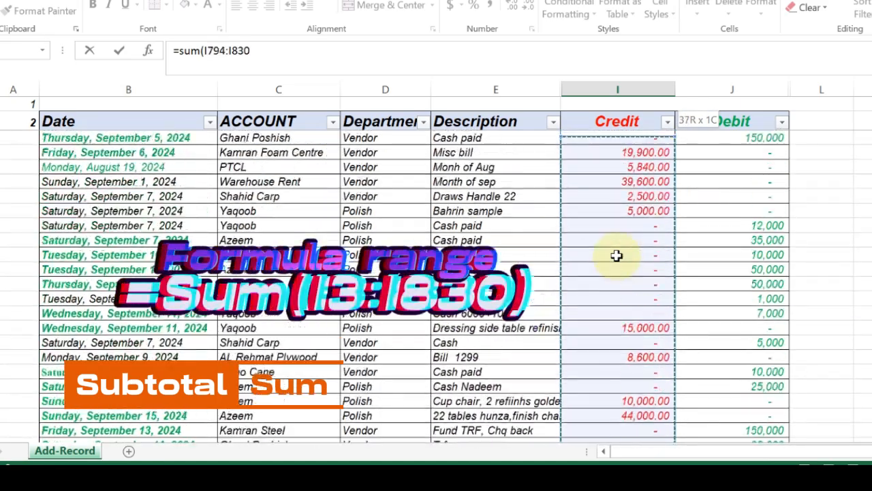
key("shift+Up")
key("shift+Up")
key("shift+Up")
key("shift+Up")
key("shift+Up")
key("shift+Up")
key("shift+Up")
key("shift+Up")
key("shift+Up")
key("shift+Up")
key("shift+Up")
key("shift+Up")
key("shift+Up")
key("shift+Up")
key("shift+Up")
key("shift+Up")
key("shift+Up")
key("shift+Up")
key("shift+Up")
key("shift+Up")
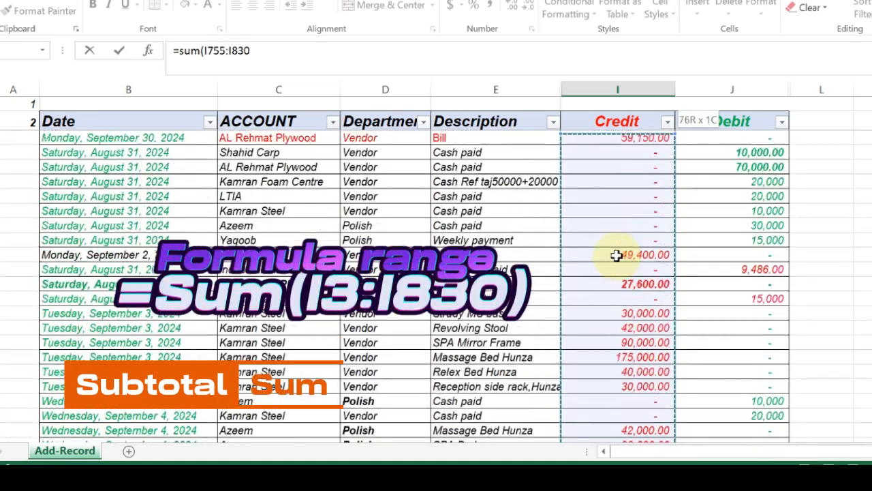
key("shift+Up")
key("shift+Up")
key("shift+Up")
key("shift+Up")
key("shift+Up")
key("shift+Up")
key("shift+Up")
key("shift+Up")
key("shift+Up")
key("shift+Up")
key("shift+Up")
key("shift+Up")
key("shift+Up")
key("shift+Up")
key("shift+Up")
key("shift+Up")
key("shift+Up")
key("shift+Up")
key("shift+Up")
key("shift+Up")
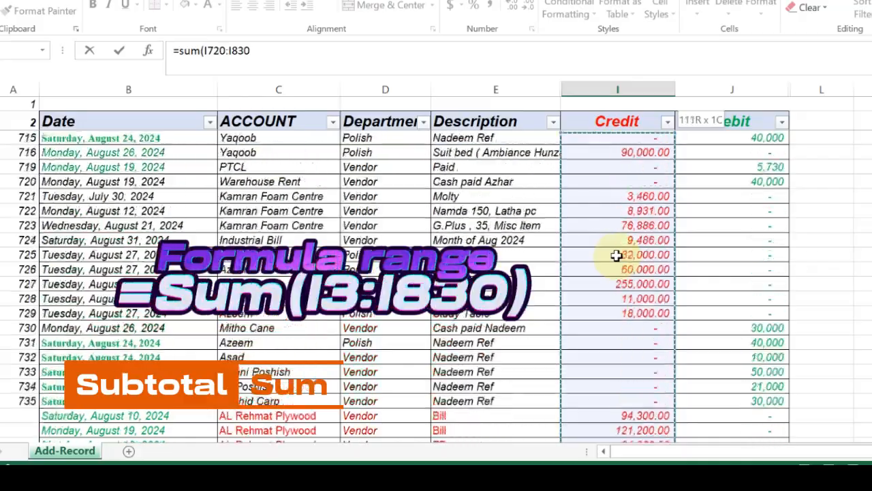
key("shift+Up")
key("shift+Up")
key("shift+Up")
key("shift+Up")
key("shift+Up")
key("shift+Up")
key("shift+Up")
key("shift+Up")
key("shift+Up")
key("shift+Up")
key("shift+Up")
key("shift+Up")
key("shift+Up")
key("shift+Up")
key("shift+Up")
key("shift+Up")
key("shift+Up")
key("shift+Up")
key("shift+Up")
key("shift+Up")
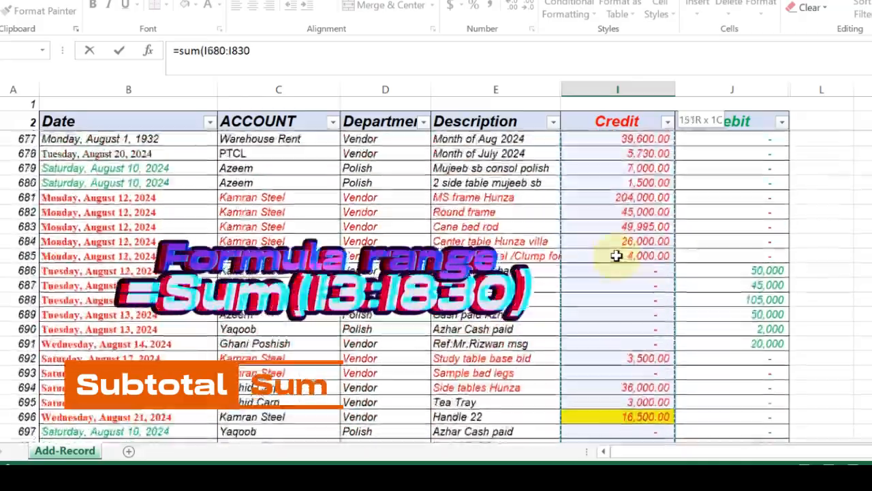
key("shift+Up")
key("shift+Up")
key("shift+Up")
key("shift+Up")
key("shift+Up")
key("shift+Up")
key("shift+Up")
key("shift+Up")
key("shift+Up")
key("shift+Up")
key("shift+Up")
key("shift+Up")
key("shift+Up")
key("shift+Up")
key("shift+Up")
key("shift+Up")
key("shift+Up")
key("shift+Up")
key("shift+Up")
key("shift+Up")
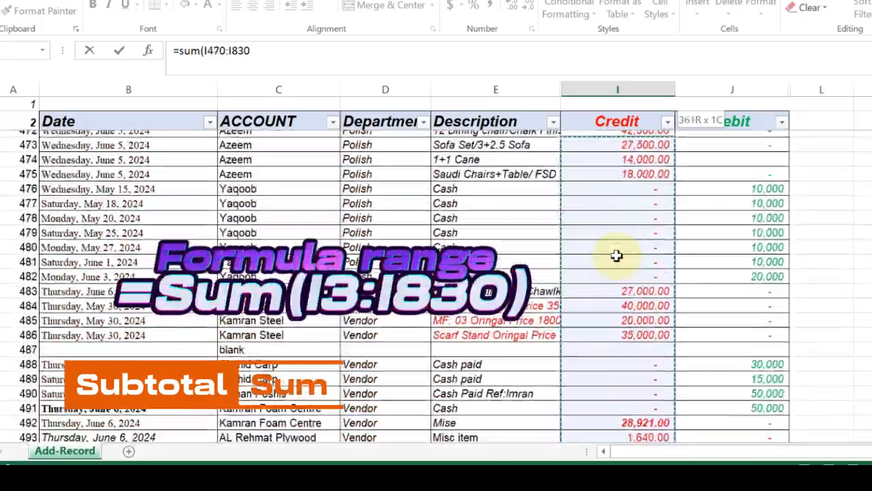
key("shift+Up")
key("shift+Up")
key("shift+Up")
key("shift+Up")
key("shift+Up")
key("shift+Up")
key("shift+Up")
key("shift+Up")
key("shift+Up")
key("shift+Up")
key("shift+Up")
key("shift+Up")
key("shift+Up")
key("shift+Up")
key("shift+Up")
key("shift+Up")
key("shift+Up")
key("shift+Up")
key("shift+Up")
key("shift+Up")
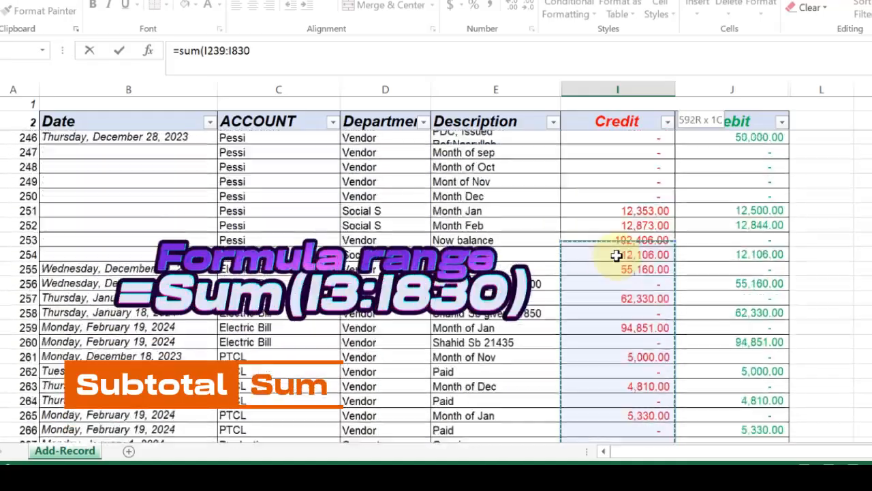
Step: Extend the upper Credit total's range up to the first record and enter it as =SUM(I3:I830)
key("shift+Up")
key("shift+Up")
key("shift+Up")
key("shift+Up")
key("shift+Up")
key("shift+Up")
key("shift+Up")
key("shift+Up")
key("shift+Up")
key("shift+Up")
key("shift+Up")
key("shift+Up")
key("shift+Up")
key("shift+Up")
key("shift+Up")
key("shift+Up")
key("shift+Up")
key("shift+Up")
key("shift+Up")
key("shift+Up")
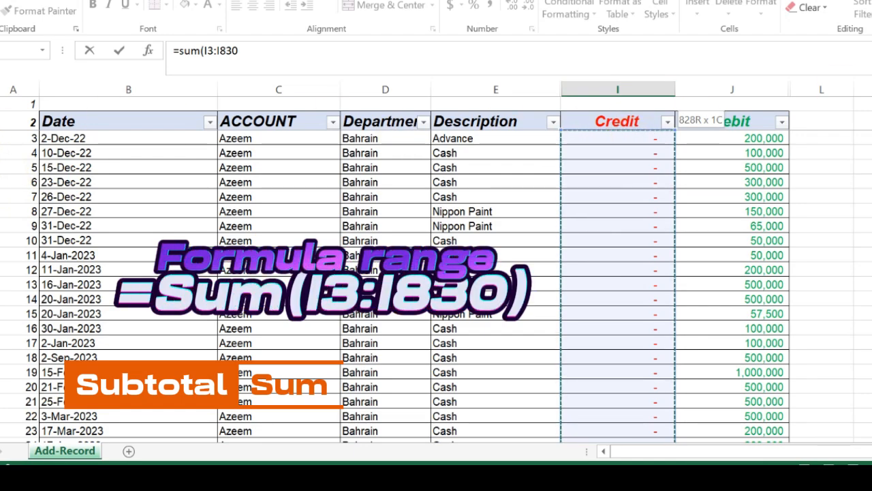
key("Return")
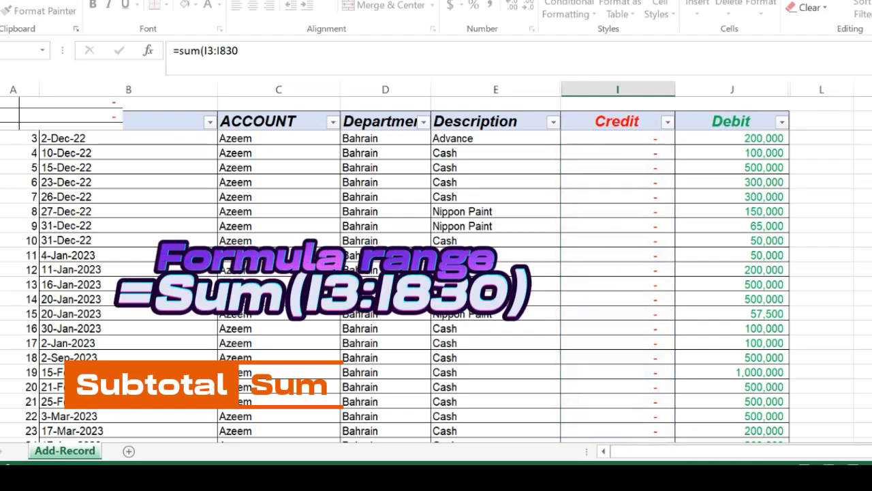
Step: Compare the SUM and SUBTOTAL formulas in the Credit and Debit total cells, leaving them unedited
key("Up")
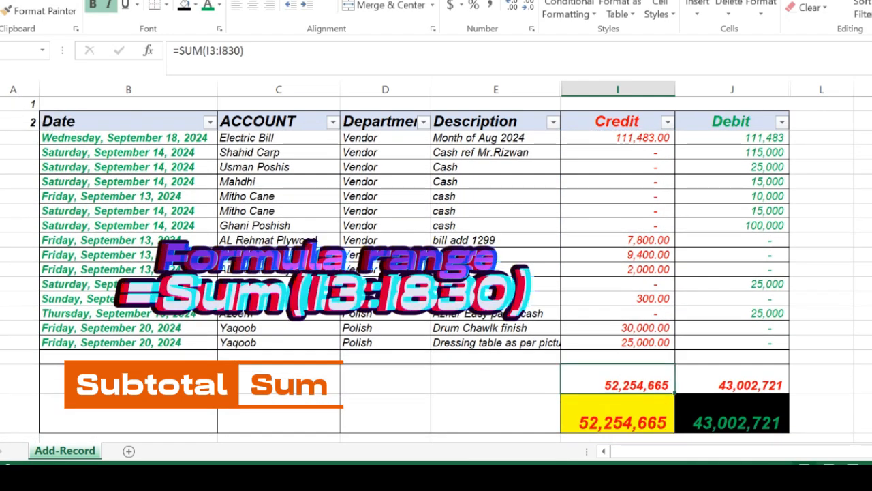
key("F2")
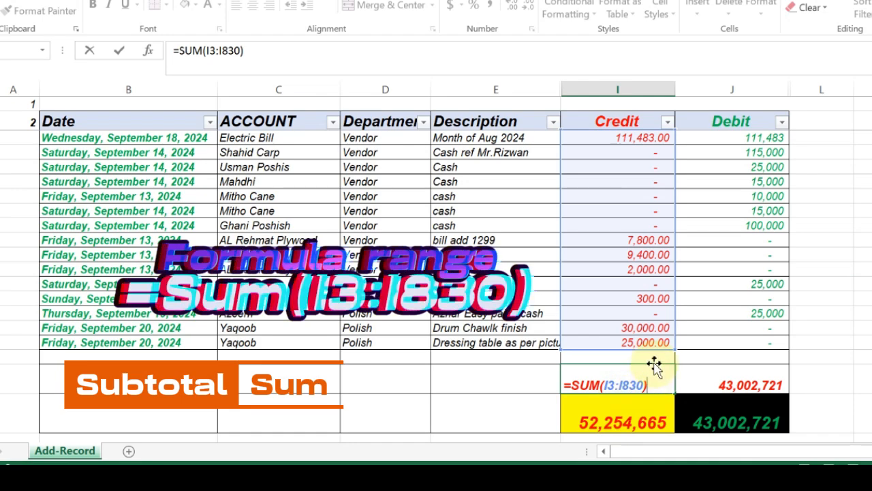
left_click(635, 416)
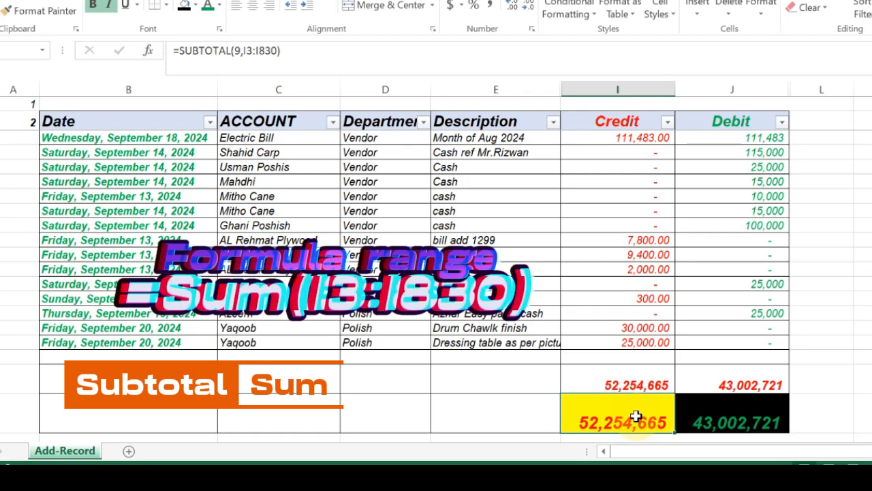
double_click(635, 416)
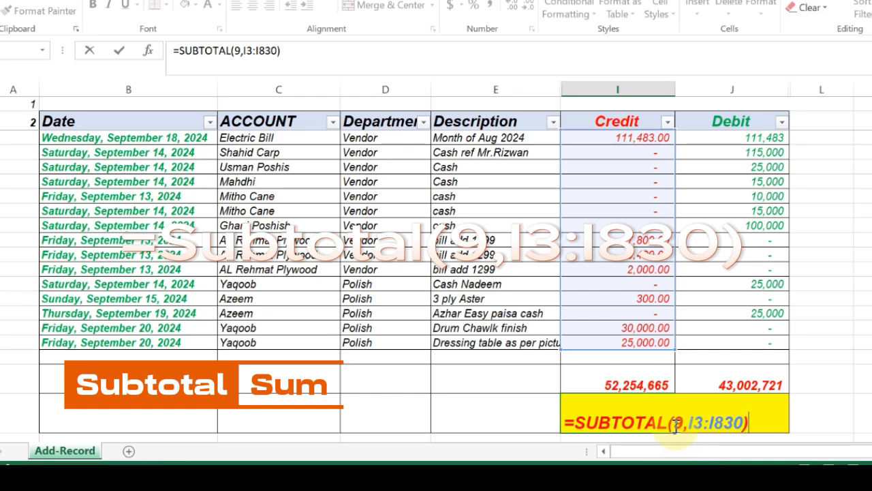
key("Return")
key("Up")
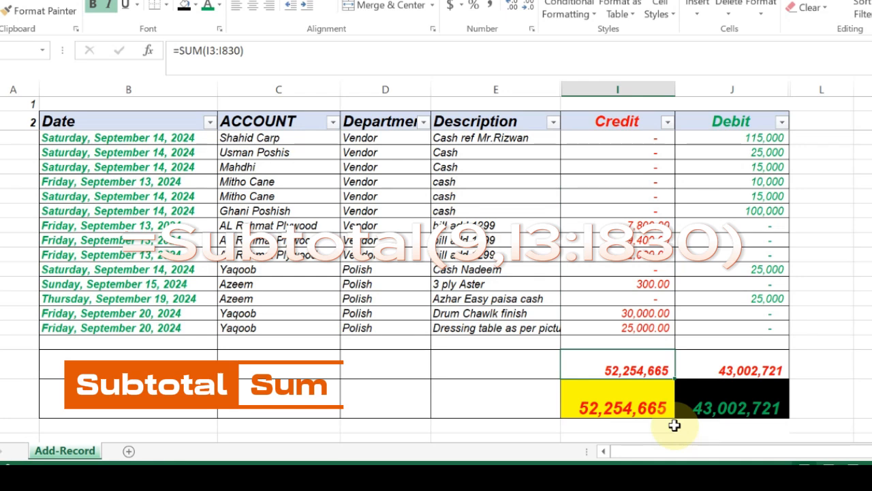
key("Right")
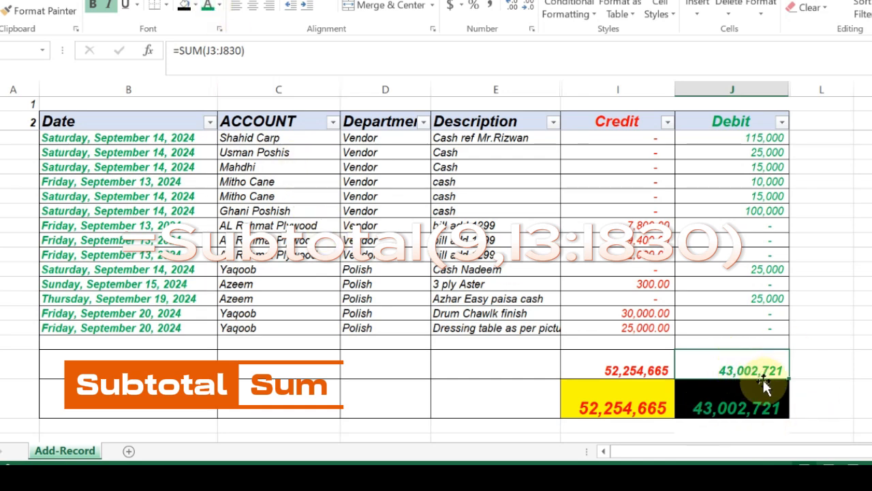
left_click(750, 403)
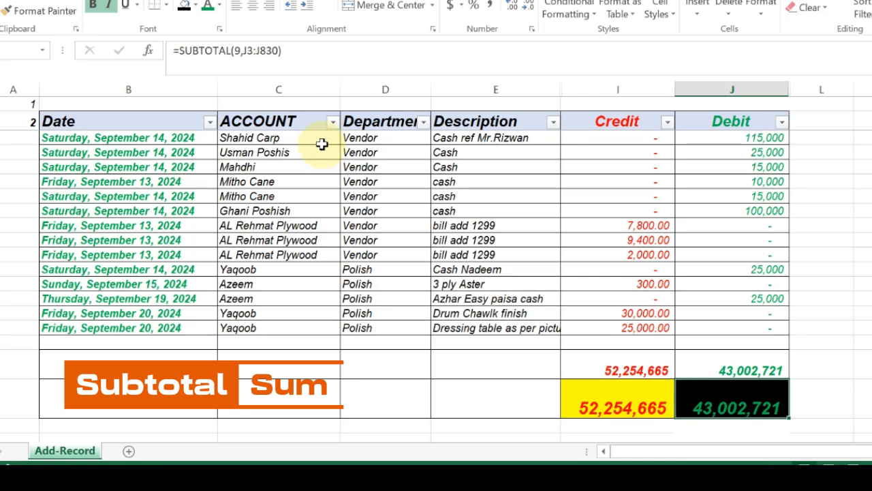
Step: Filter the ACCOUNT column to show only the AL Rehmat Plywood records
left_click(333, 125)
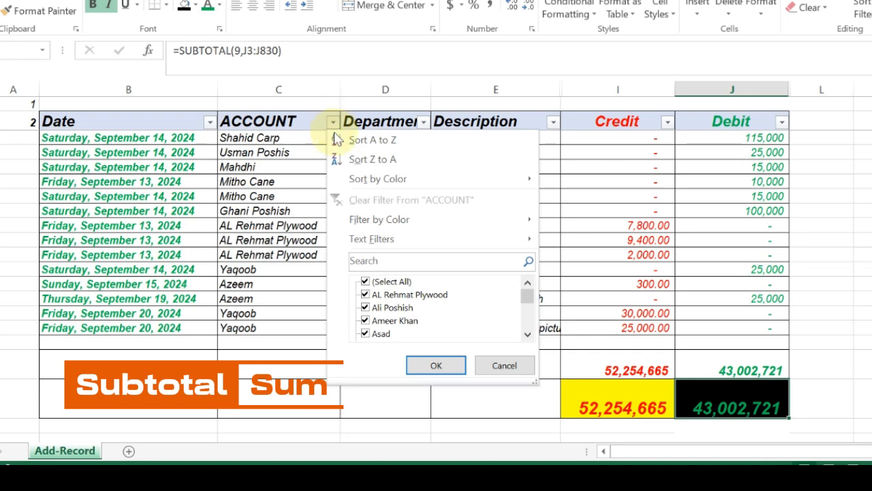
left_click(365, 283)
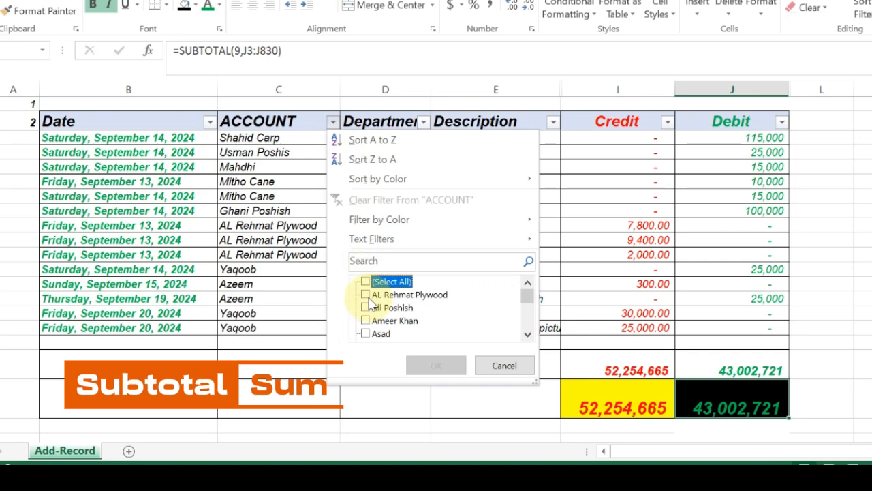
left_click(370, 297)
left_click(435, 365)
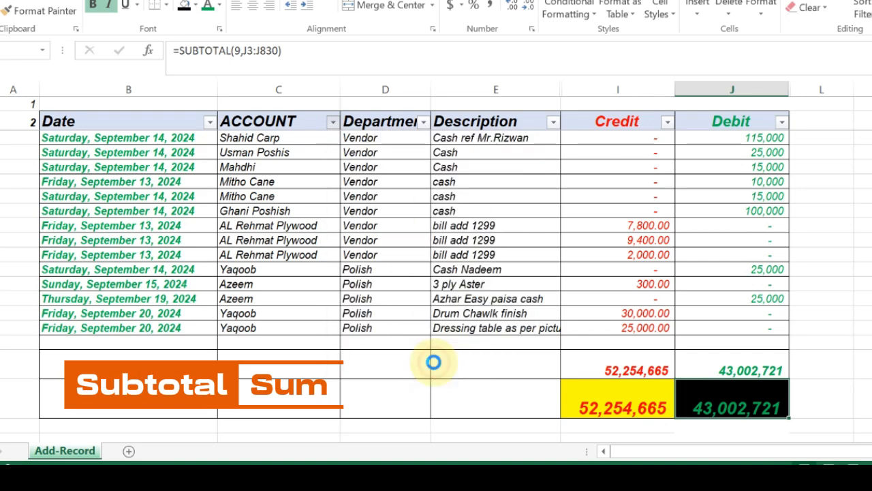
left_click(434, 359)
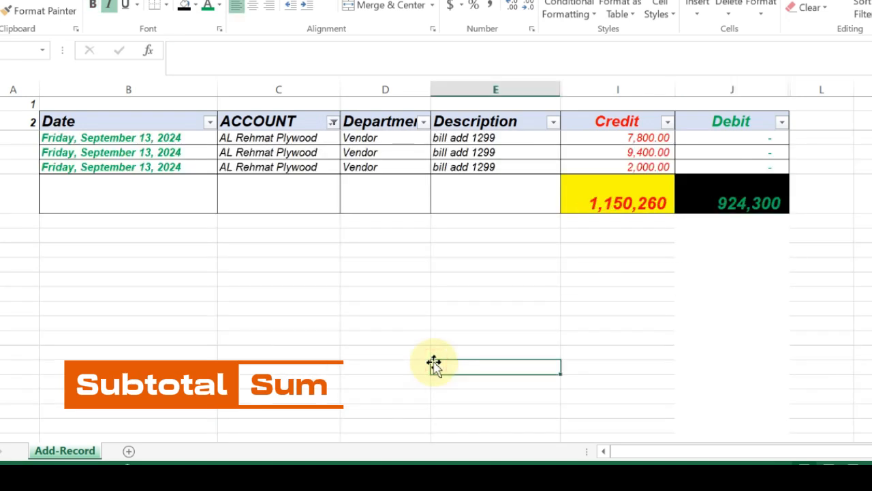
Step: Look through the filtered AL Rehmat Plywood records above the Credit and Debit subtotals
key("Up")
key("Up")
key("Up")
key("Up")
key("Up")
key("Up")
key("Up")
key("Up")
key("Up")
key("Up")
key("Up")
key("Up")
key("Up")
key("Up")
key("Up")
key("Up")
key("Up")
key("Up")
key("Up")
key("Up")
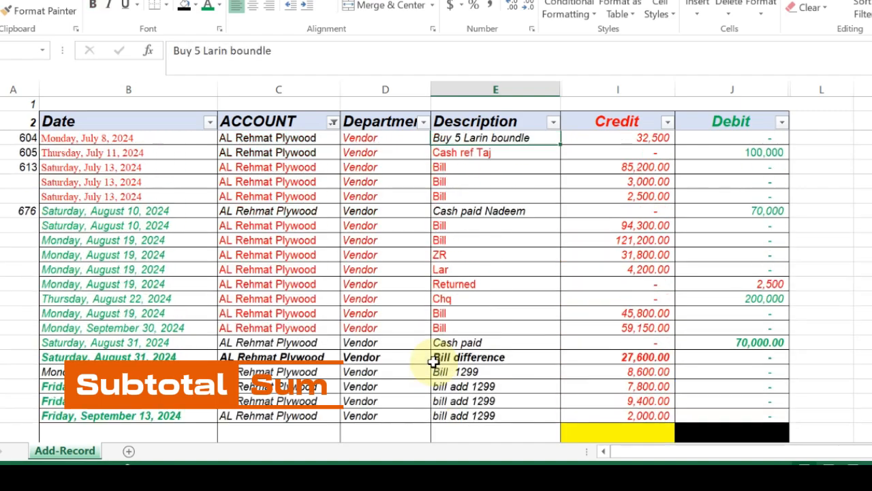
key("Down")
key("Down")
key("Down")
key("Down")
key("Down")
key("Down")
key("Down")
key("Down")
key("Down")
key("Down")
key("Down")
key("Down")
key("Down")
key("Down")
key("Down")
key("Down")
key("Down")
key("Down")
key("Down")
key("Down")
Step: Inspect the SUBTOTAL formula in the yellow Credit total cell of the filtered ledger, leaving it unedited
key("Right")
key("Up")
key("Up")
key("Up")
key("Up")
key("Up")
key("Up")
key("Up")
key("Up")
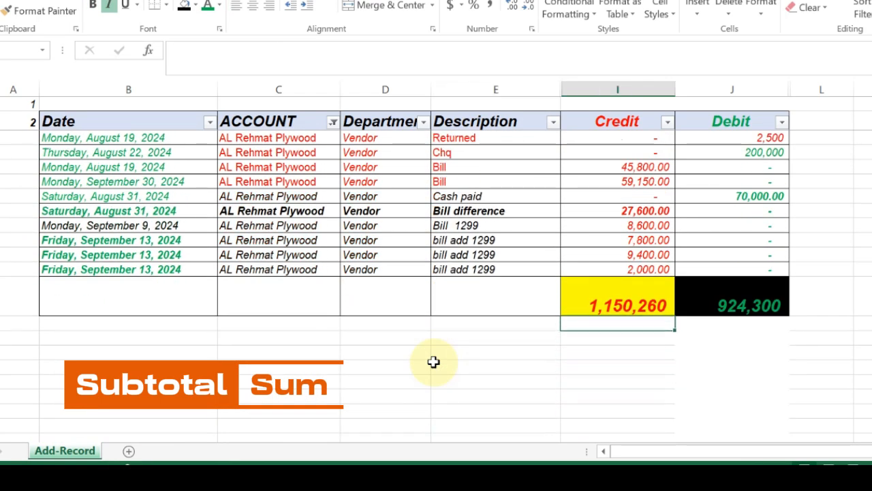
key("F2")
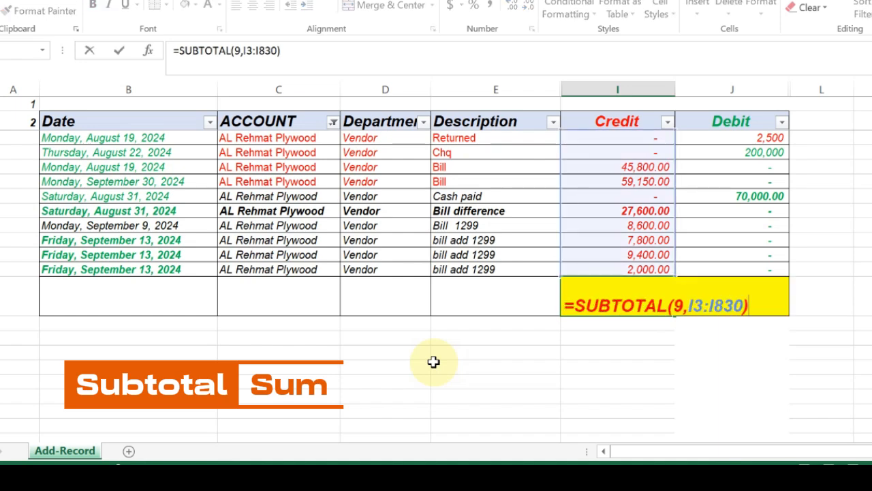
key("ctrl+Return")
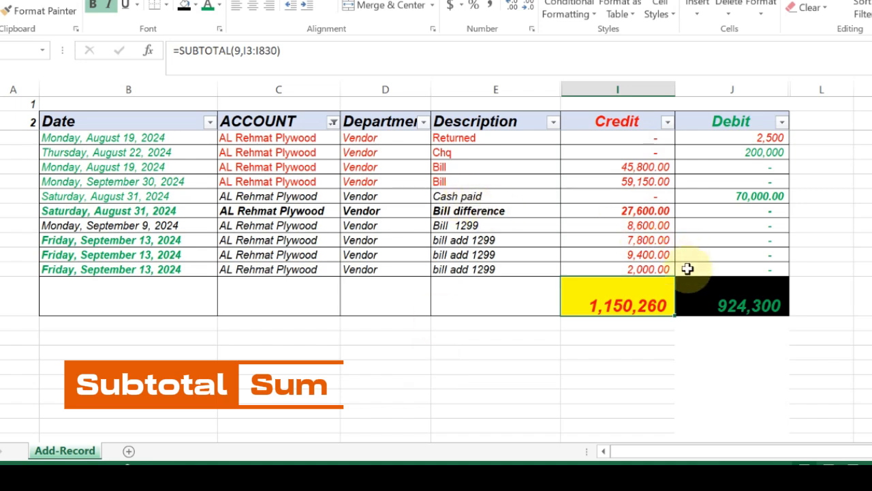
Step: Calculate the balance beside the Debit subtotal in column L with the formula =I833-J833
left_click(832, 293)
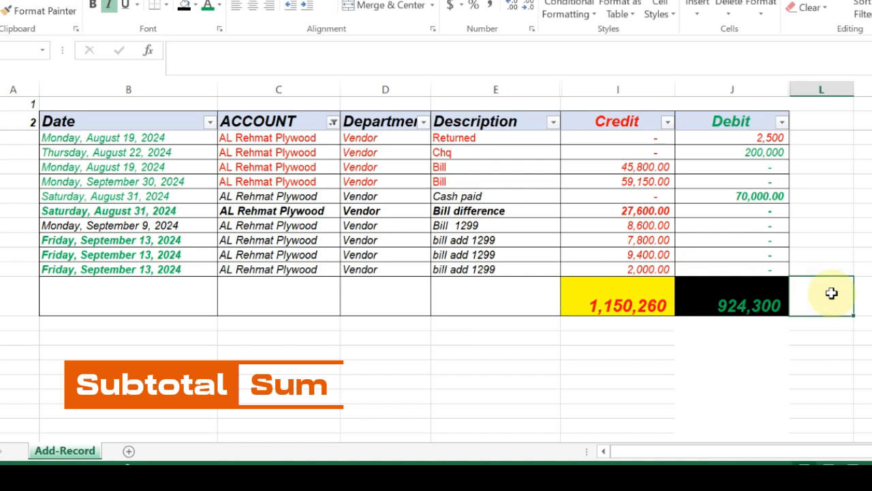
type("=")
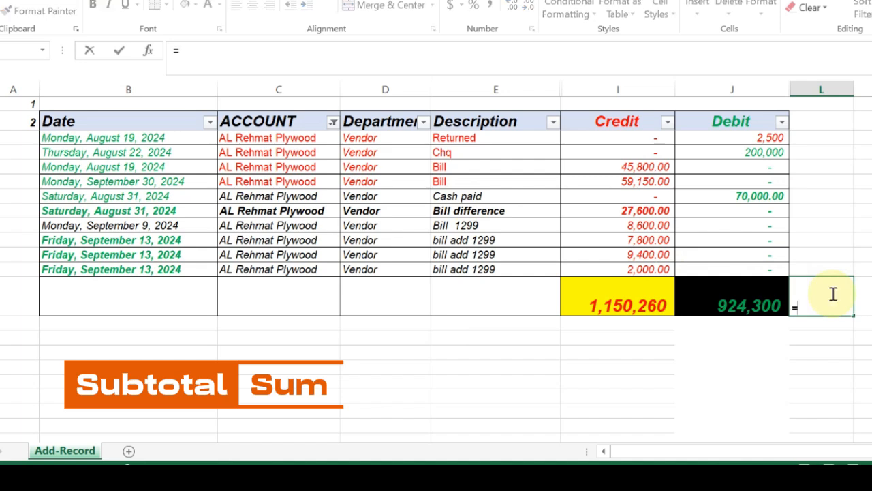
left_click(612, 305)
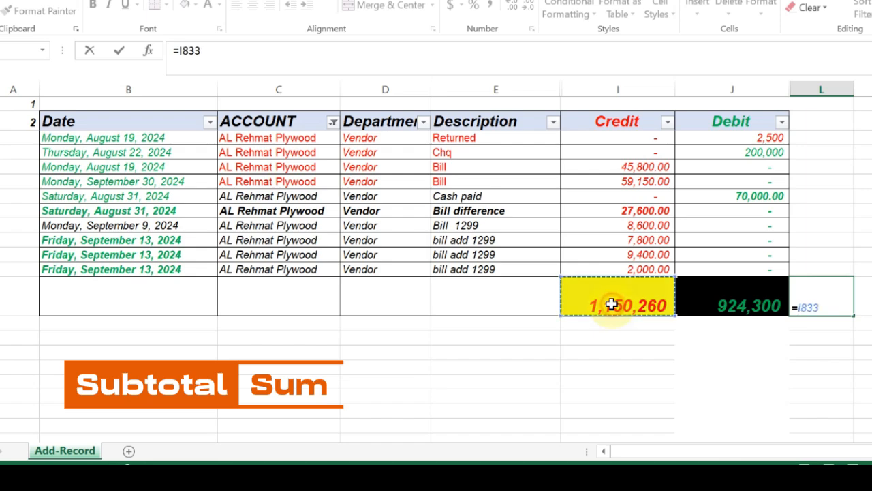
type("-")
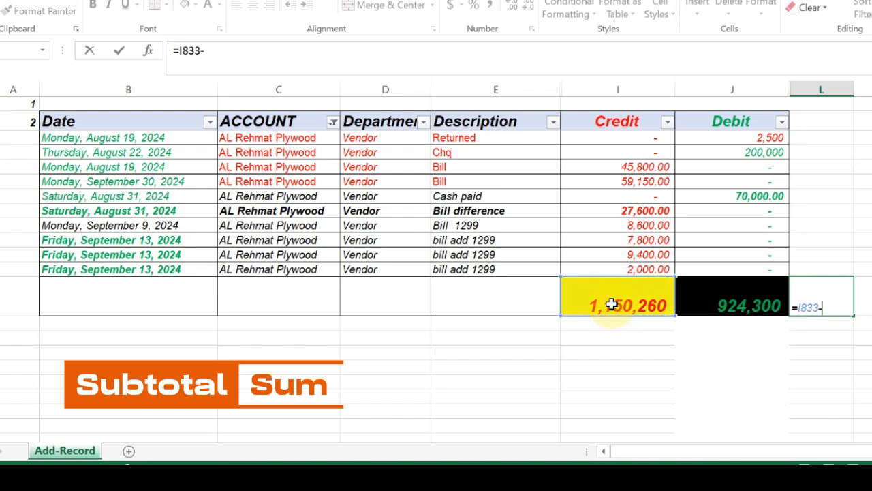
left_click(726, 299)
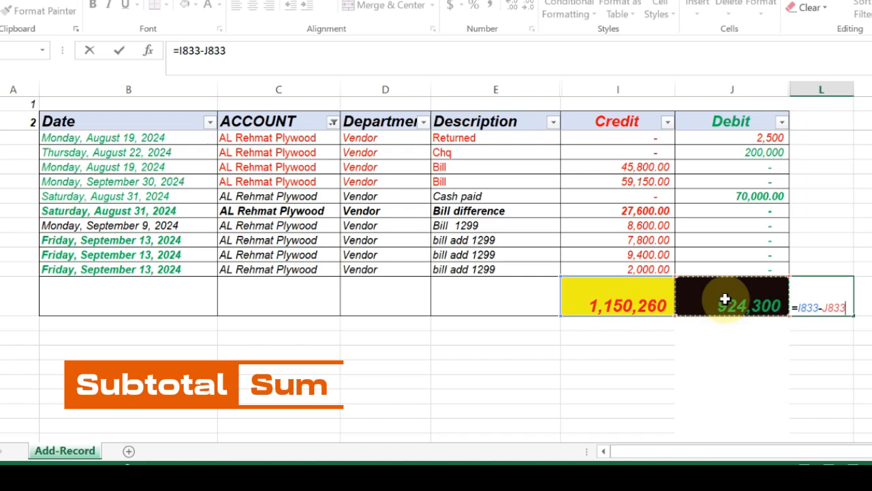
key("ctrl+Return")
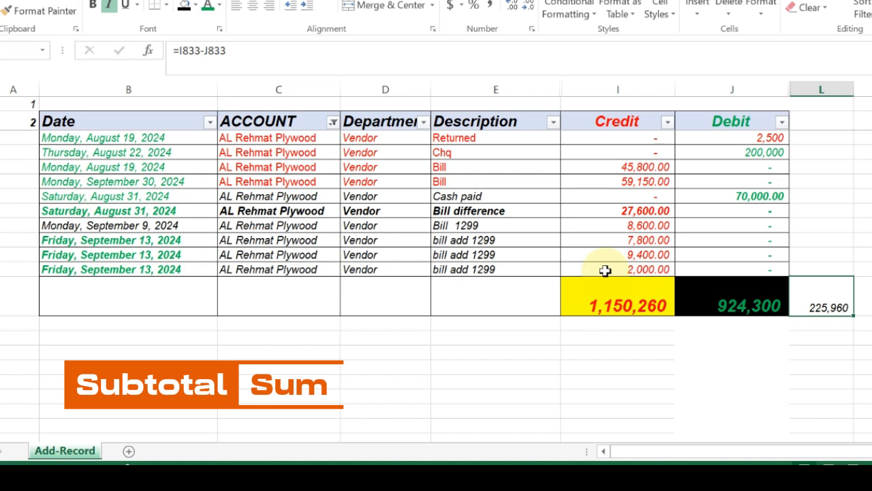
Step: Show all accounts again by reselecting every entry in the ACCOUNT column's filter
left_click(671, 129)
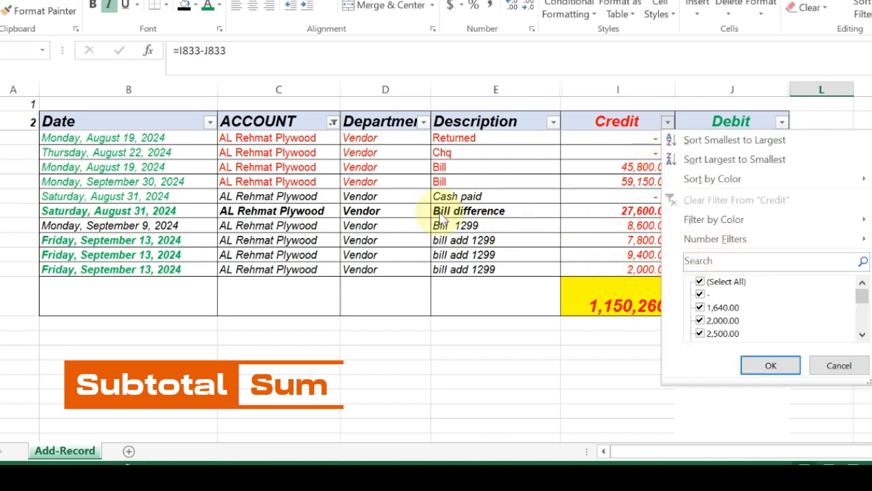
left_click(440, 211)
left_click(332, 122)
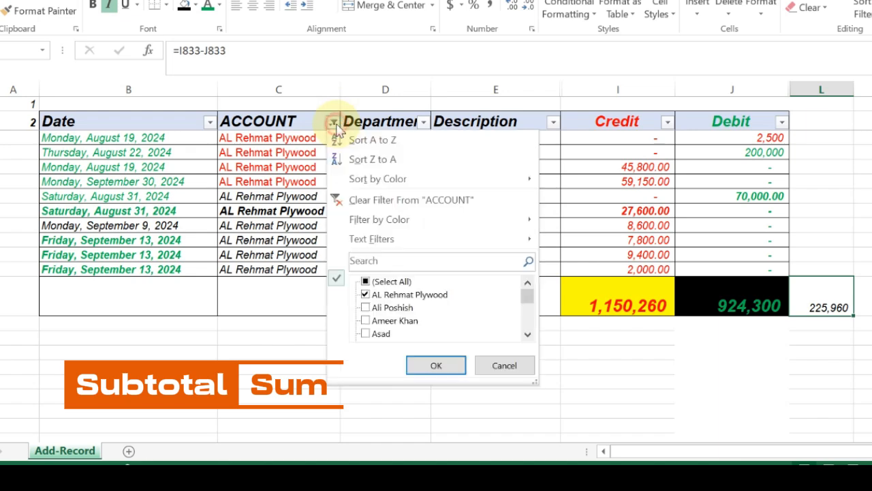
left_click(365, 281)
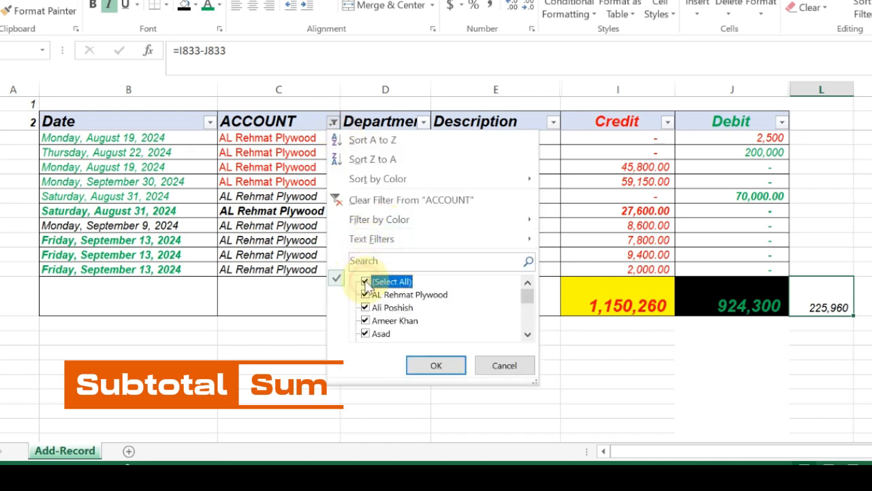
left_click(421, 365)
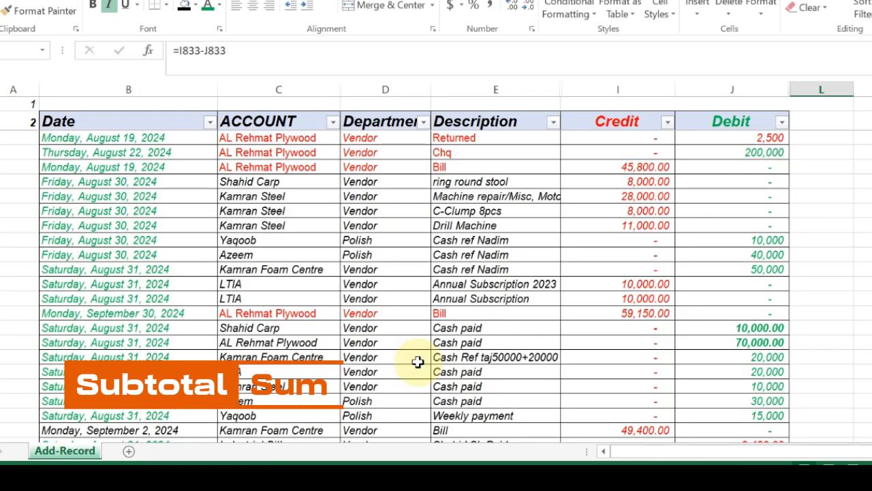
Step: Look through the unfiltered records down to the total rows and check the upper Credit total's formula
key("Page_Down")
key("Page_Down")
key("Page_Down")
key("Page_Down")
key("Page_Down")
key("Page_Down")
key("Page_Down")
key("Page_Down")
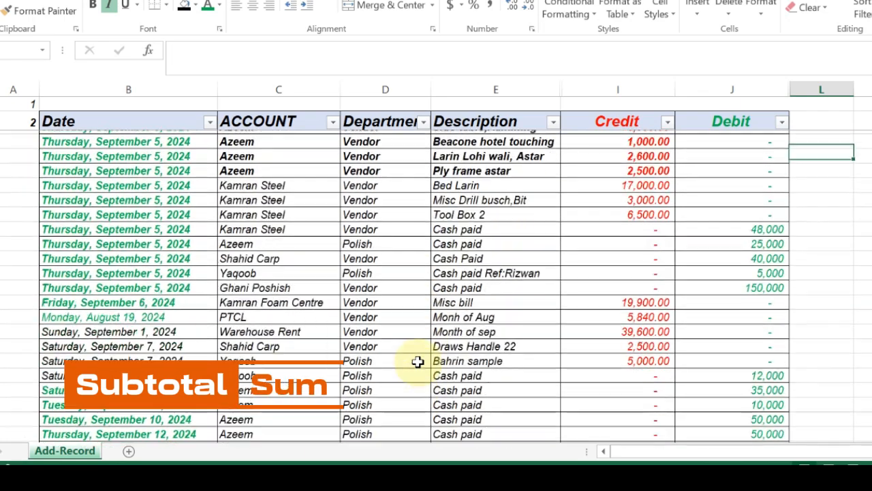
key("Page_Up")
key("Page_Up")
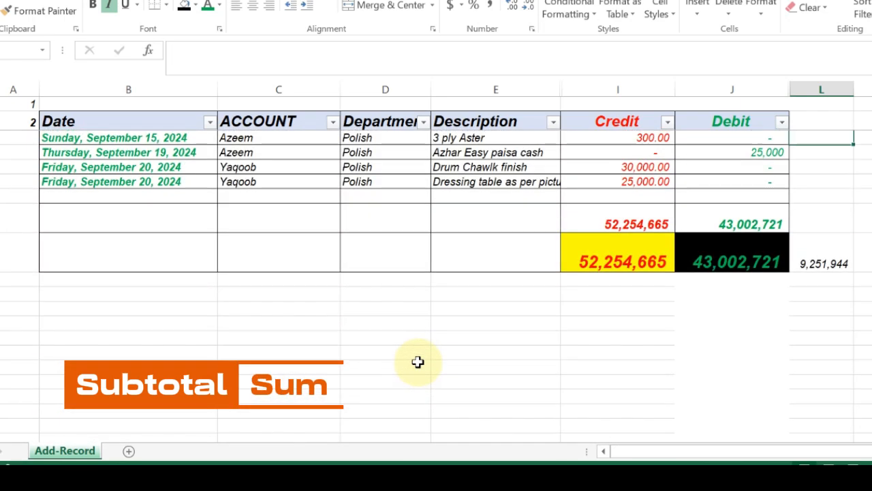
key("Page_Down")
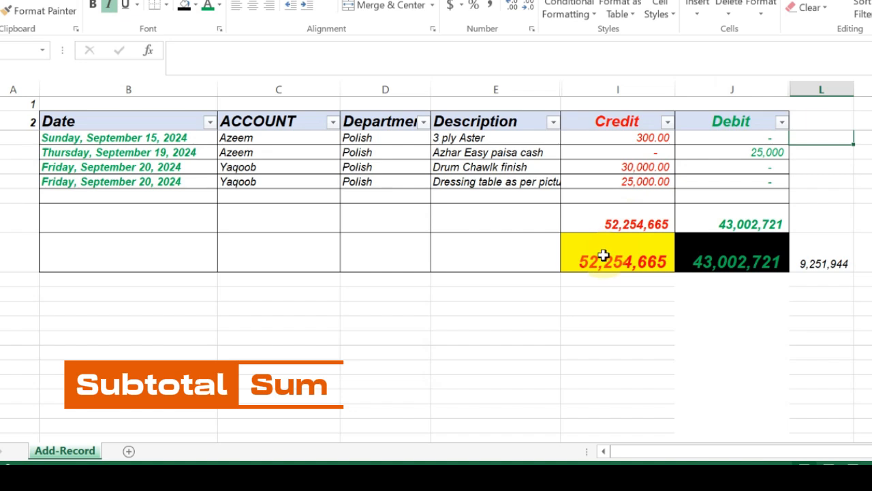
left_click(614, 224)
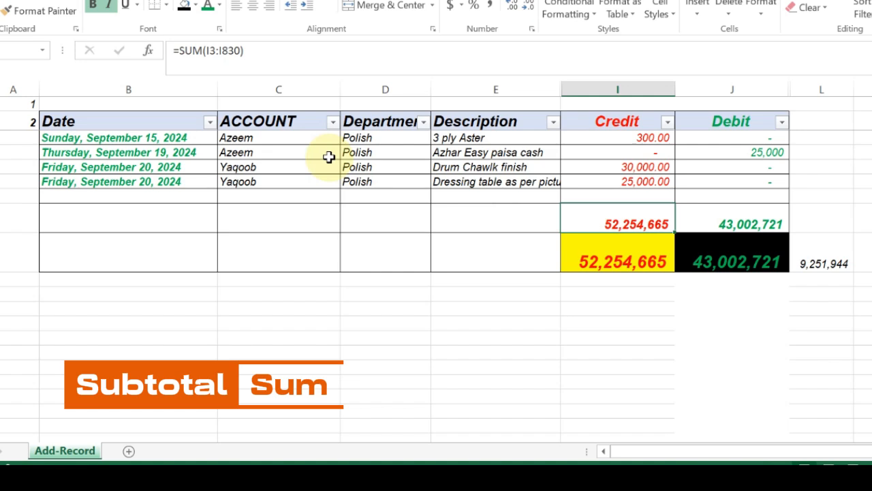
Step: Filter the Department column to show only the Carpenter records
left_click(423, 123)
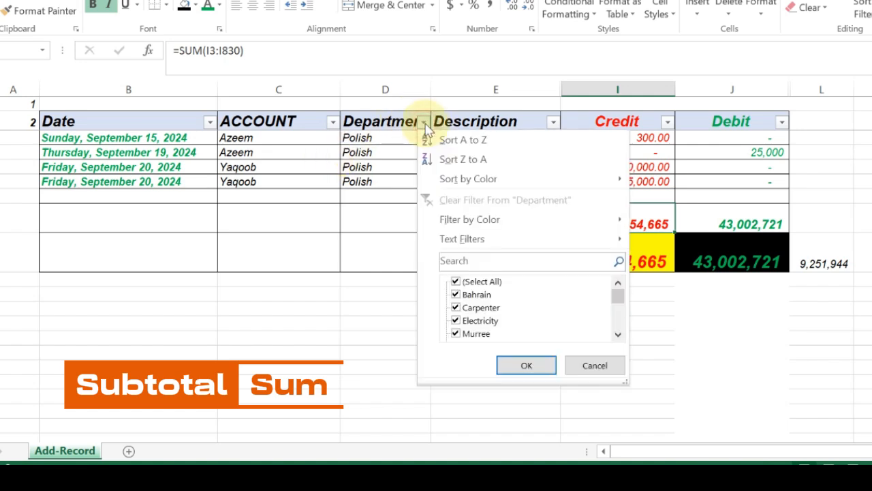
left_click(456, 283)
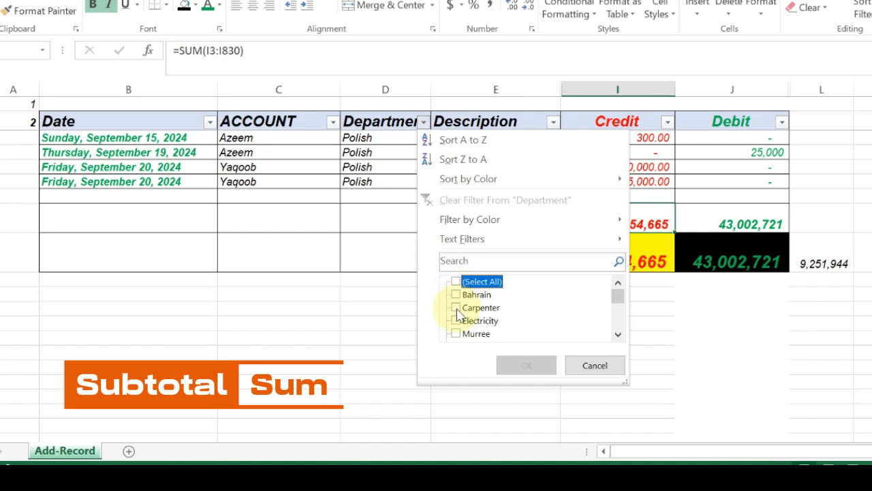
left_click(456, 308)
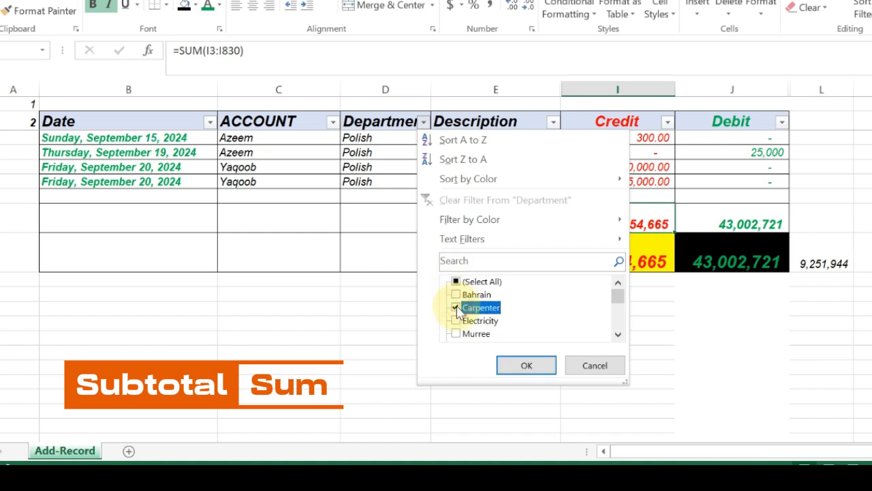
left_click(508, 364)
left_click(507, 363)
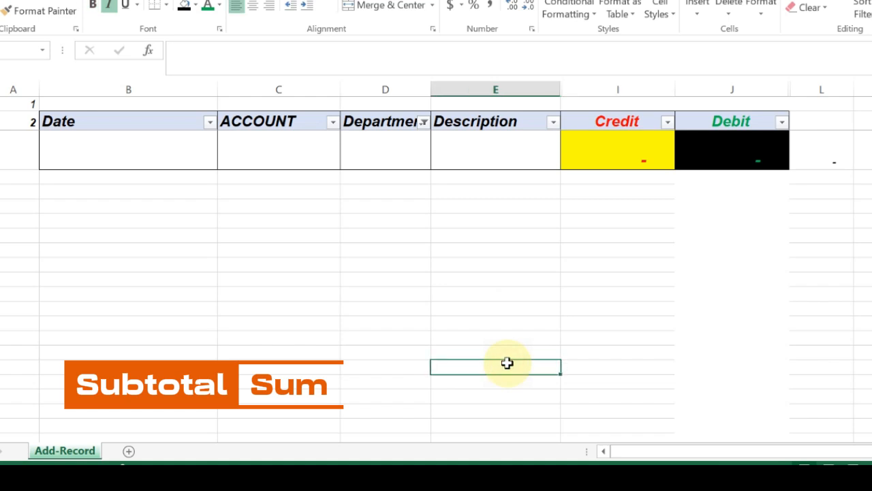
Step: Examine the filtered Carpenter record and the Credit and Debit subtotals beneath it
key("Up")
key("Up")
key("Up")
key("Up")
key("Up")
key("Up")
key("Up")
key("Up")
key("Up")
key("Up")
key("Up")
key("Up")
key("Up")
key("Up")
key("Up")
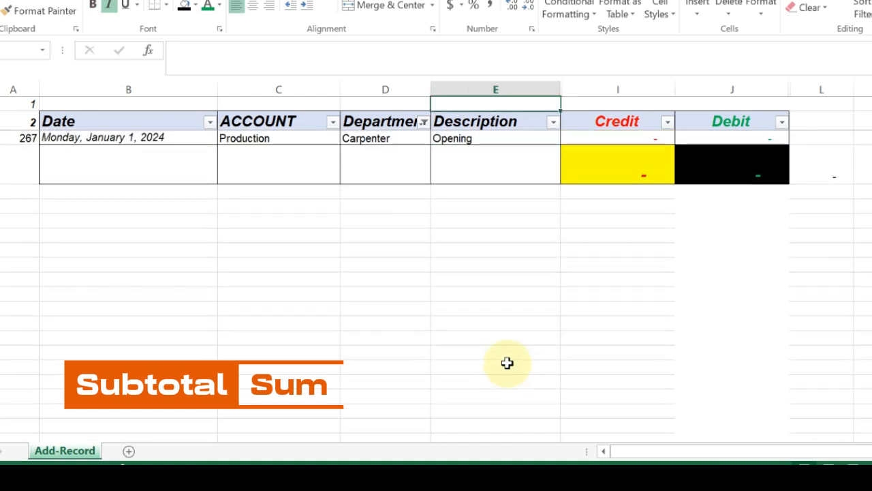
key("Down")
key("Down")
key("Down")
key("Up")
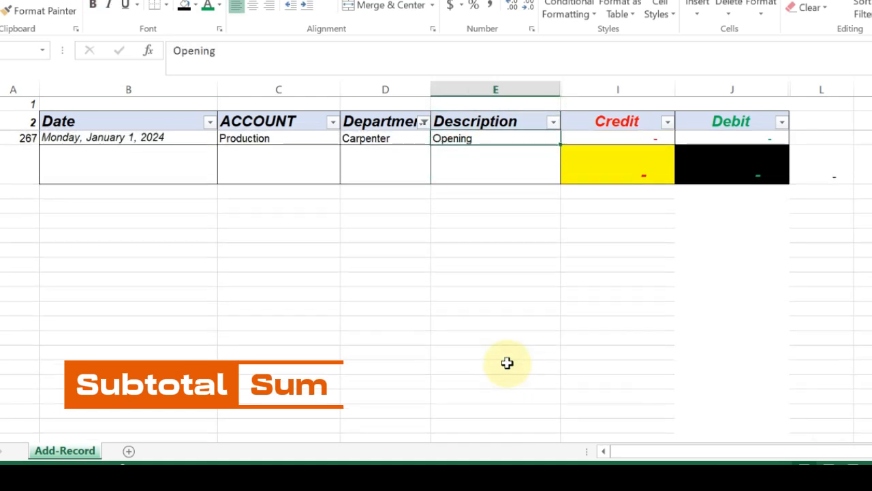
Step: Change the Department filter to show only the Electricity records and check the listed rows
left_click(426, 124)
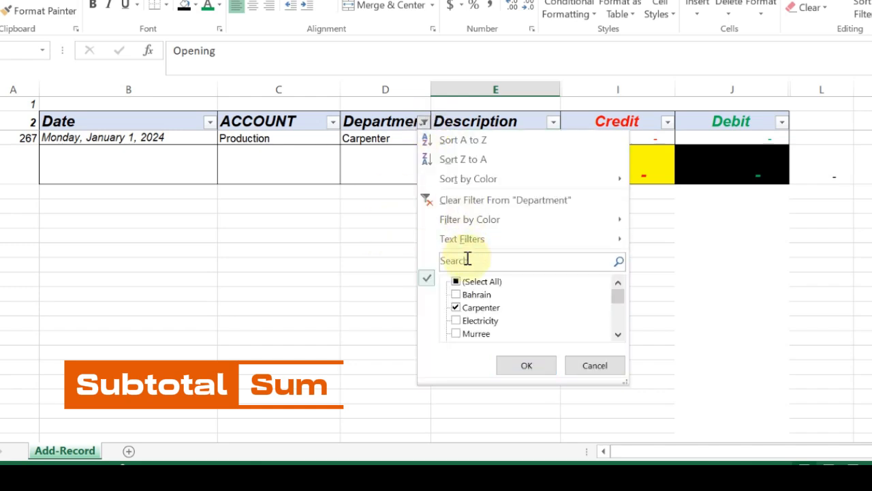
left_click(460, 281)
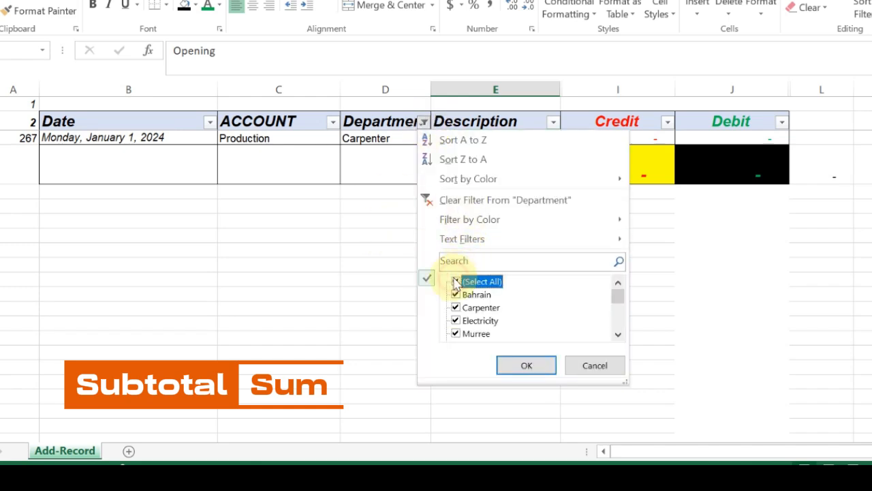
left_click(457, 281)
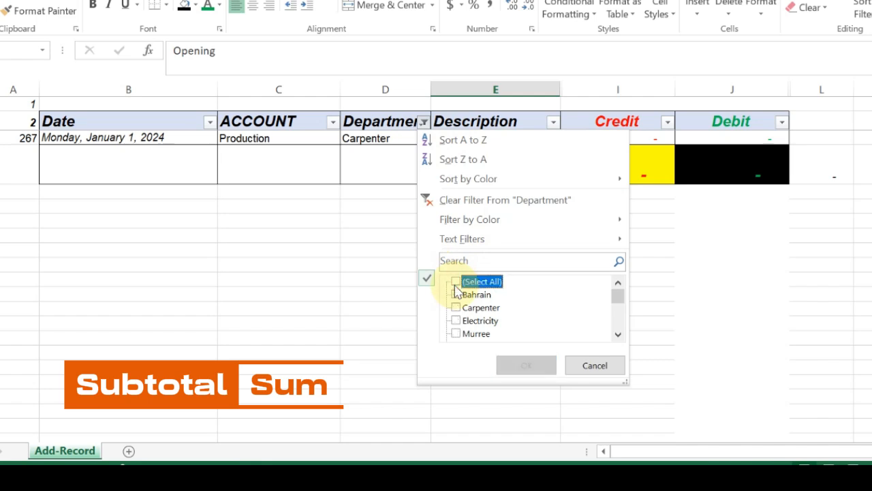
left_click(456, 321)
left_click(516, 365)
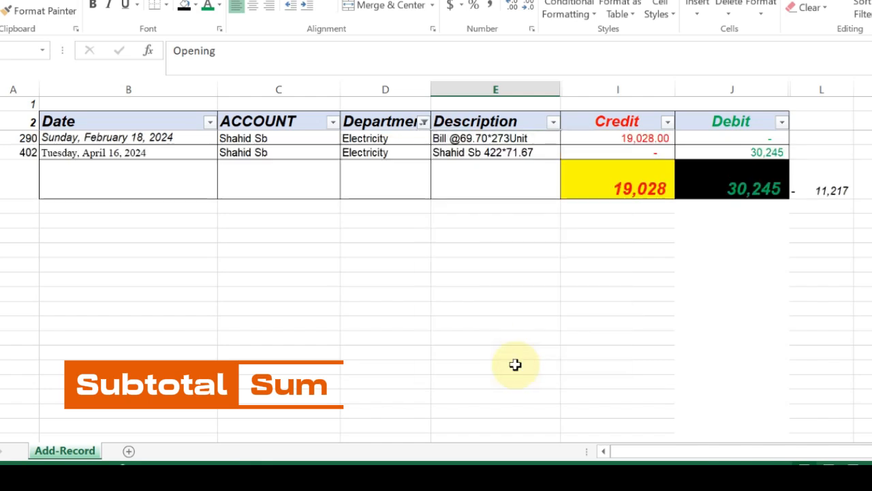
key("Up")
key("Down")
key("Down")
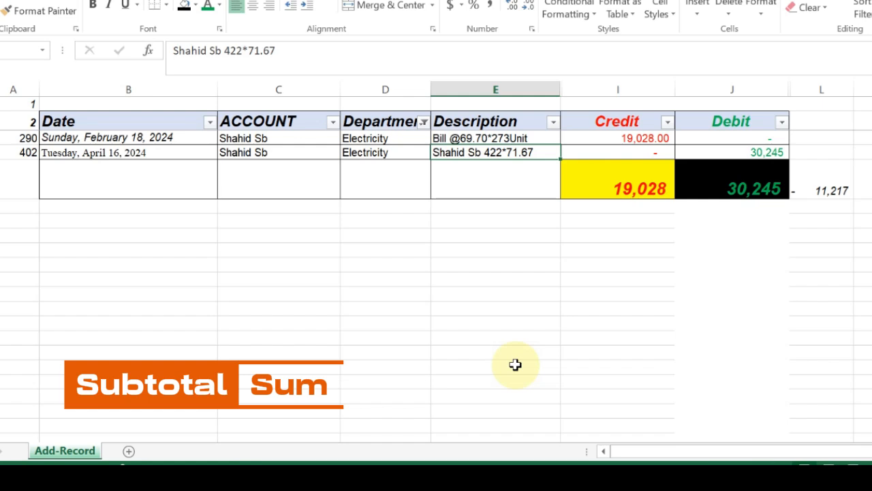
Step: Switch the Department filter from Electricity to show only the Bahrain records
left_click(424, 127)
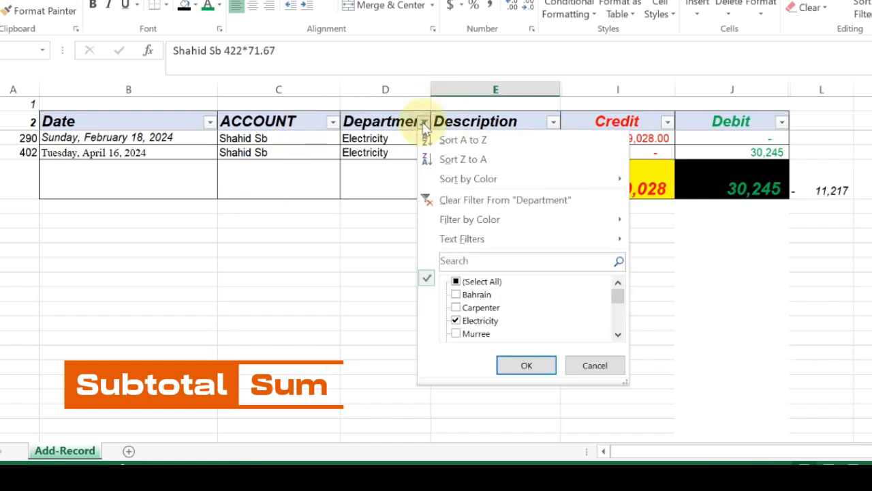
left_click(455, 321)
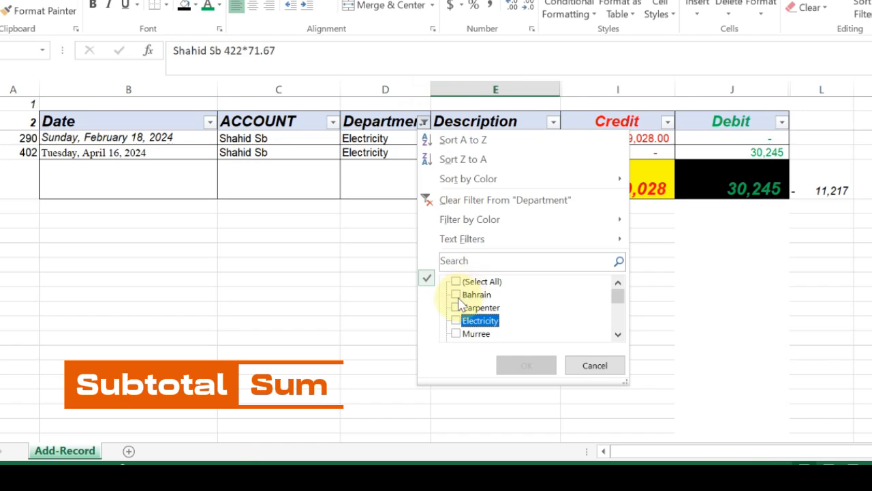
left_click(456, 295)
left_click(526, 366)
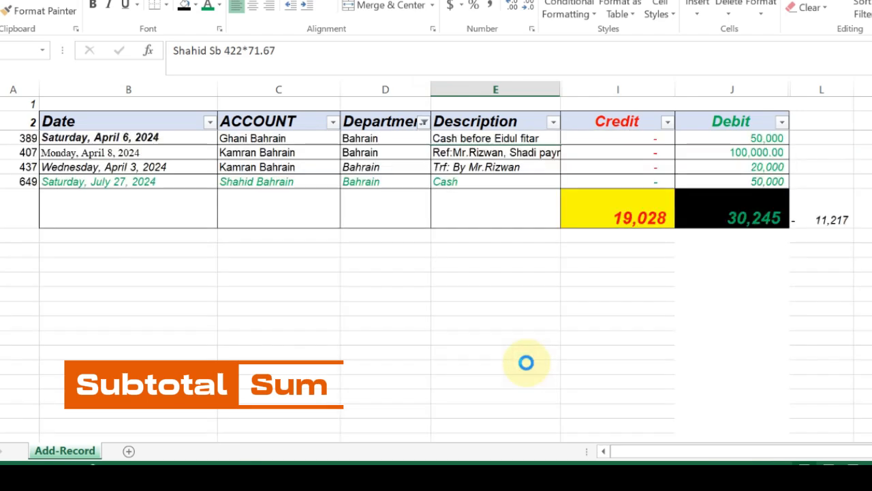
Step: Look through the filtered Bahrain records from the upper entries down to the subtotal row
left_click(526, 364)
key("Up")
key("Up")
key("Up")
key("Up")
key("Up")
key("Up")
key("Up")
key("Up")
key("Up")
key("Up")
key("Up")
key("Up")
key("Up")
key("Up")
key("Up")
key("Up")
key("Up")
key("Up")
key("Up")
key("Up")
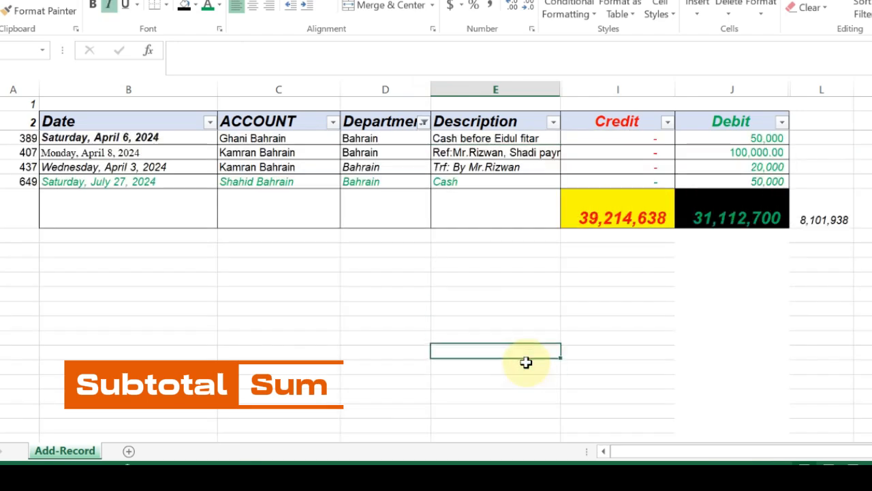
key("Up")
key("Up")
key("Up")
key("Up")
key("Up")
key("Up")
key("Up")
key("Up")
key("Up")
key("Up")
key("Up")
key("Up")
key("Up")
key("Up")
key("Up")
key("Up")
key("Up")
key("Up")
key("Up")
key("Up")
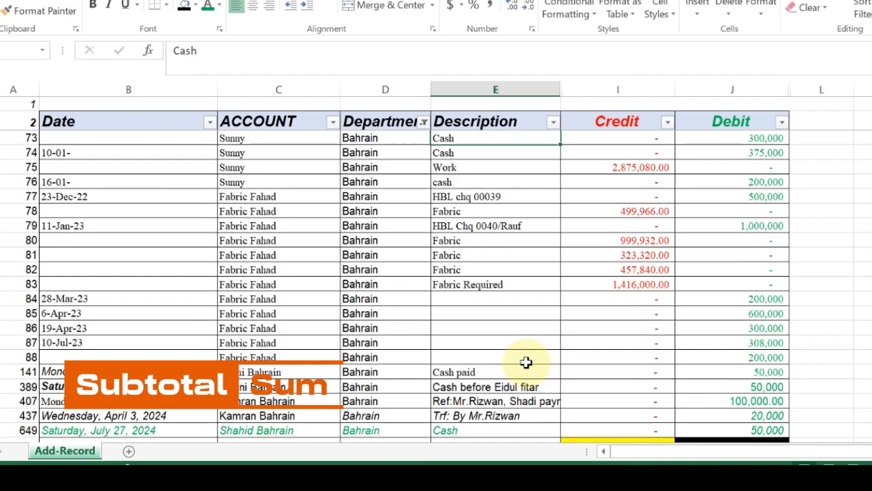
key("Down")
key("Down")
key("Down")
key("Down")
key("Down")
key("Down")
key("Down")
key("Down")
key("Down")
key("Down")
key("Down")
key("Down")
key("Down")
key("Down")
key("Down")
key("Down")
key("Down")
key("Down")
key("Down")
key("Down")
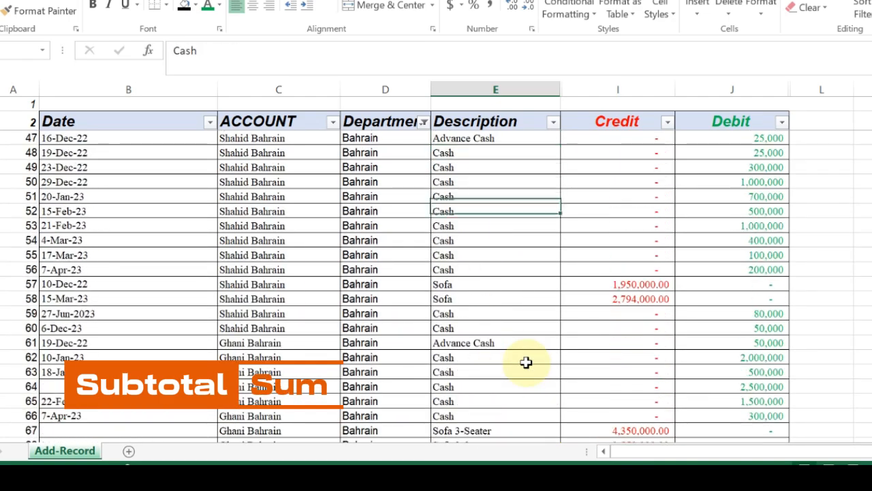
key("Down")
key("Down")
key("Down")
key("Down")
key("Down")
key("Down")
key("Down")
key("Down")
key("Down")
key("Down")
key("Down")
key("Down")
key("Down")
key("Down")
key("Down")
key("Down")
key("Down")
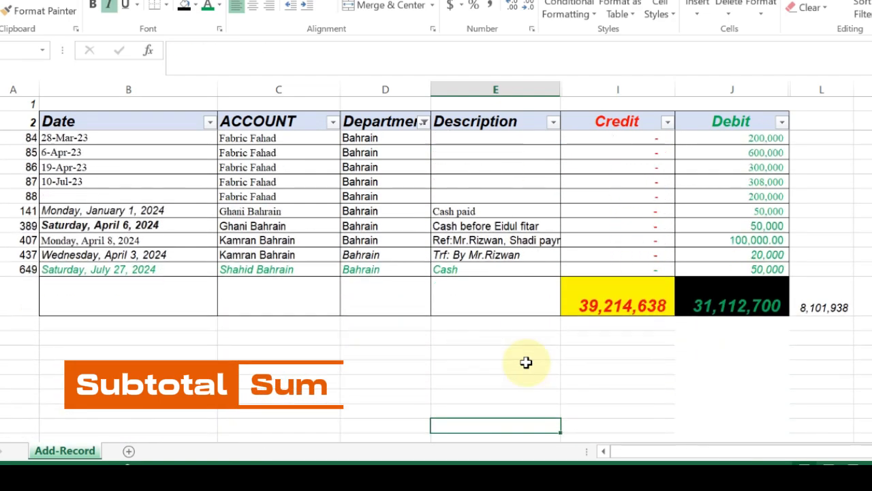
key("Up")
key("Up")
key("Up")
key("Up")
key("Up")
key("Up")
key("Up")
key("Up")
key("Up")
key("Up")
key("Up")
key("Up")
key("Up")
key("Up")
key("Up")
key("Up")
key("Up")
key("Up")
key("Up")
key("Up")
key("Up")
key("Up")
key("Up")
key("Up")
key("Up")
key("Up")
key("Up")
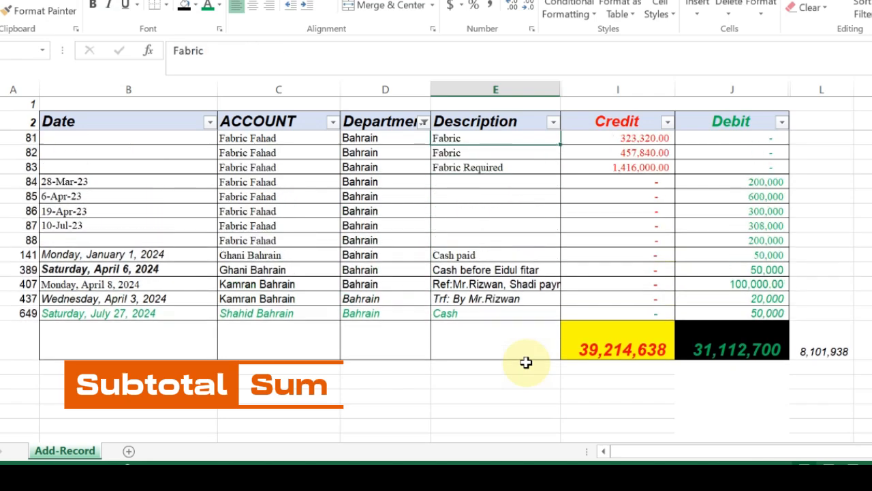
Step: Examine the formula of the Credit subtotal below the filtered Bahrain records
key("Down")
key("Down")
key("Down")
key("Down")
key("Down")
key("Down")
key("Down")
key("Down")
key("Down")
key("Down")
key("Right")
key("Down")
key("Down")
key("Down")
key("Down")
key("Down")
key("Down")
key("Up")
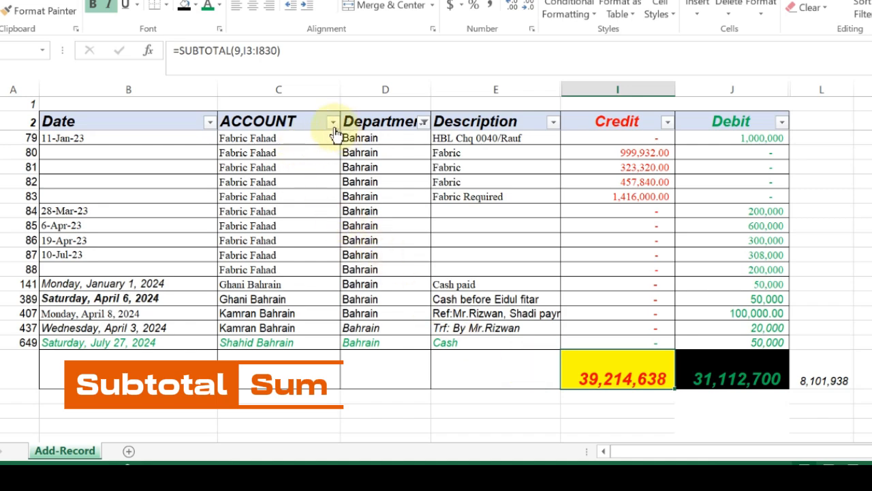
Step: Show all departments again by reselecting every entry in the Department column's filter
left_click(423, 122)
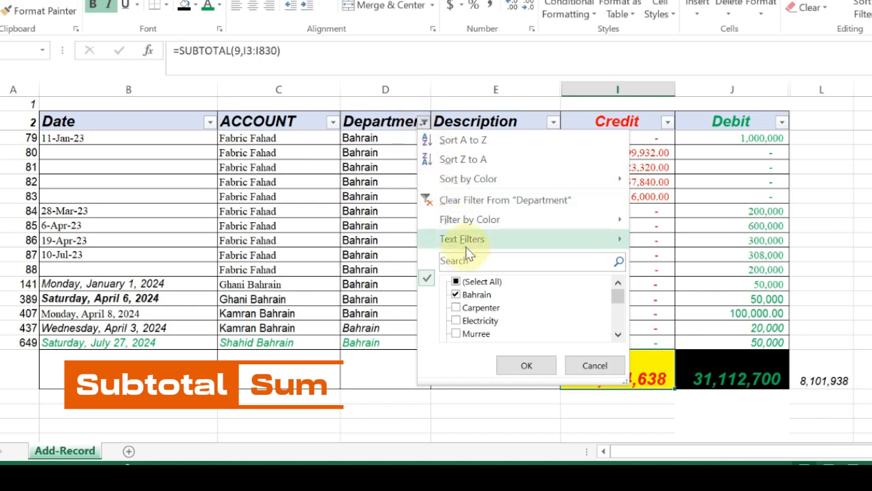
left_click(455, 280)
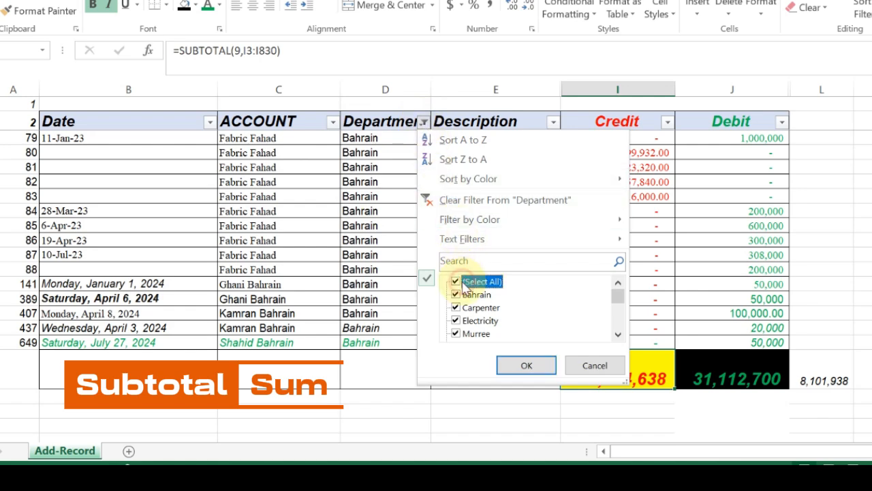
left_click(526, 367)
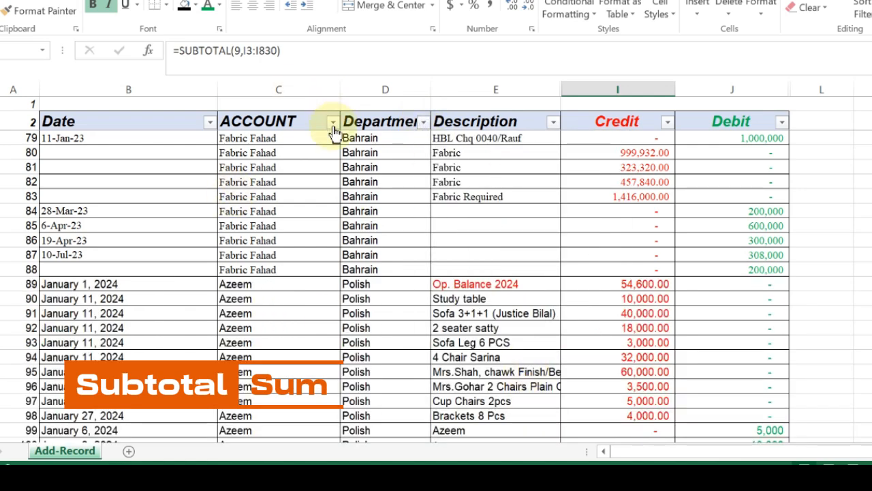
Step: Filter the ACCOUNT column by searching for "elec" so that only the Electric Bill records are shown
left_click(333, 123)
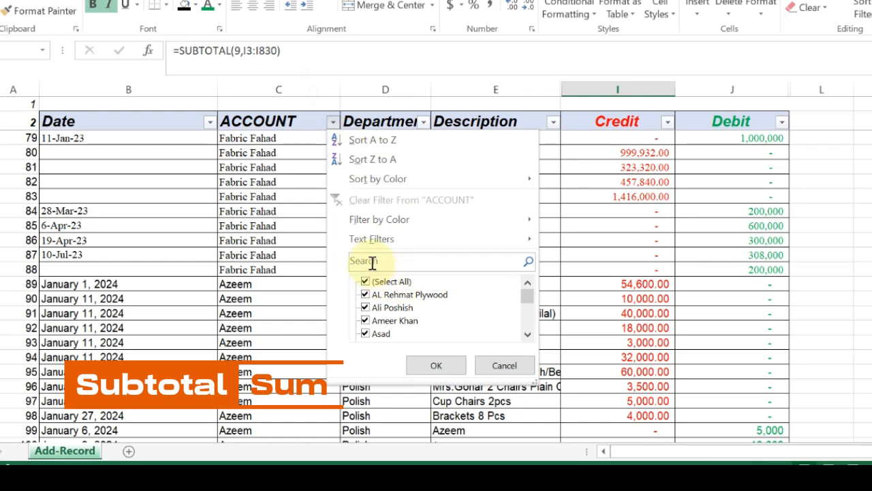
left_click(528, 319)
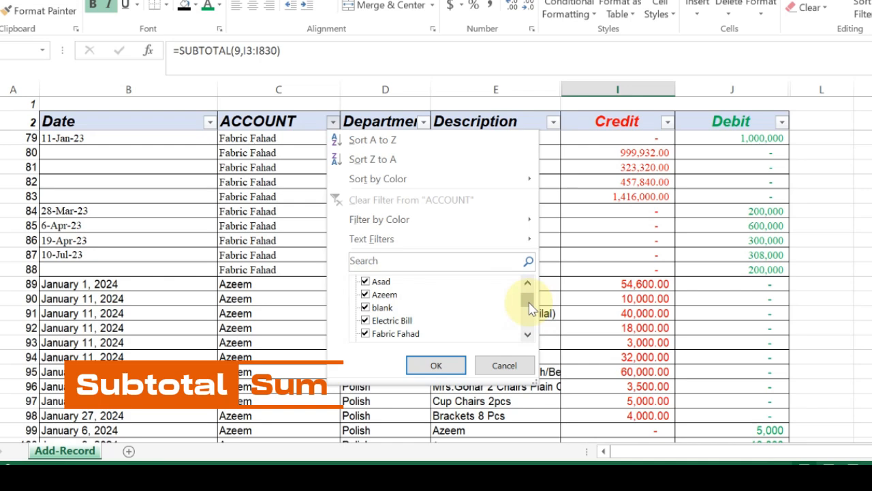
scroll(527, 295, "up", 2)
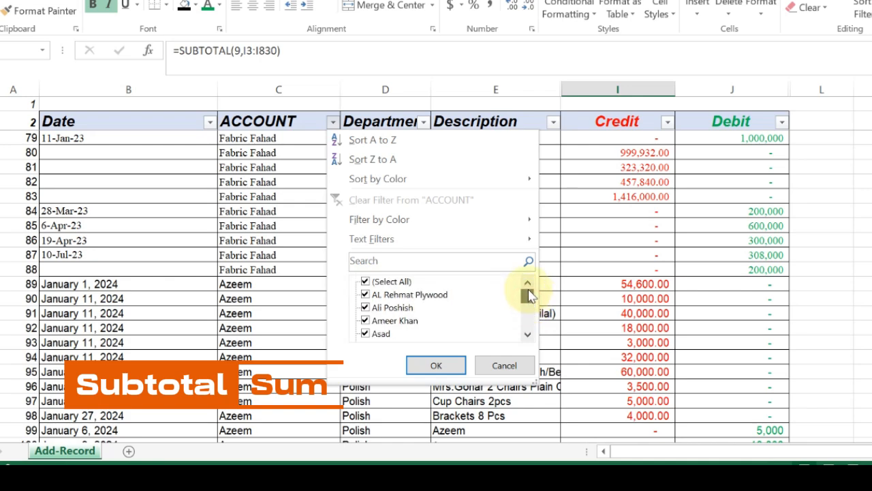
left_click(366, 282)
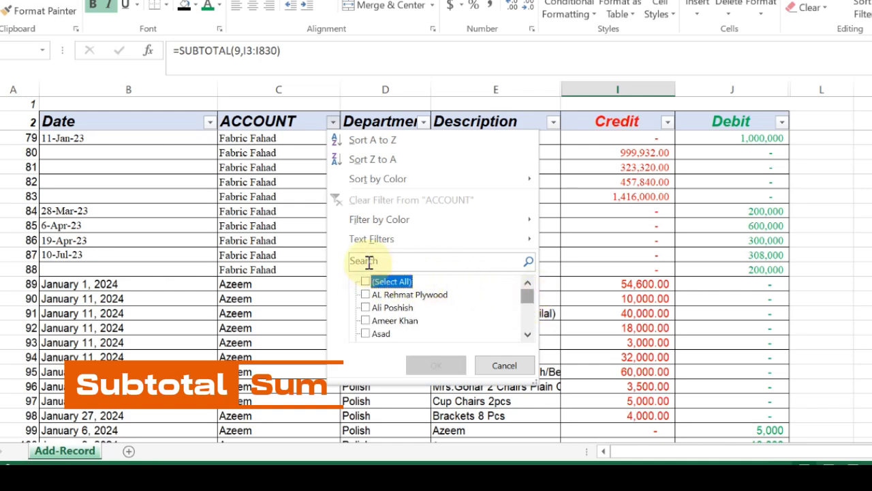
left_click(368, 262)
type("el")
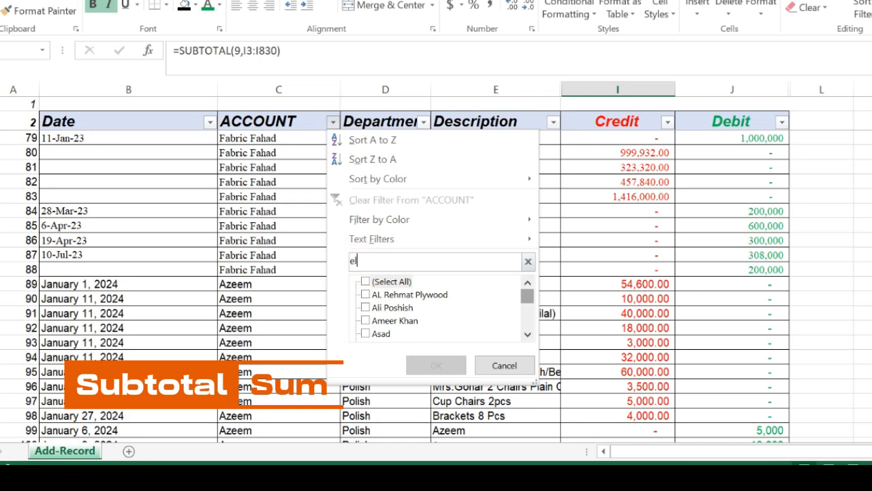
type("ec")
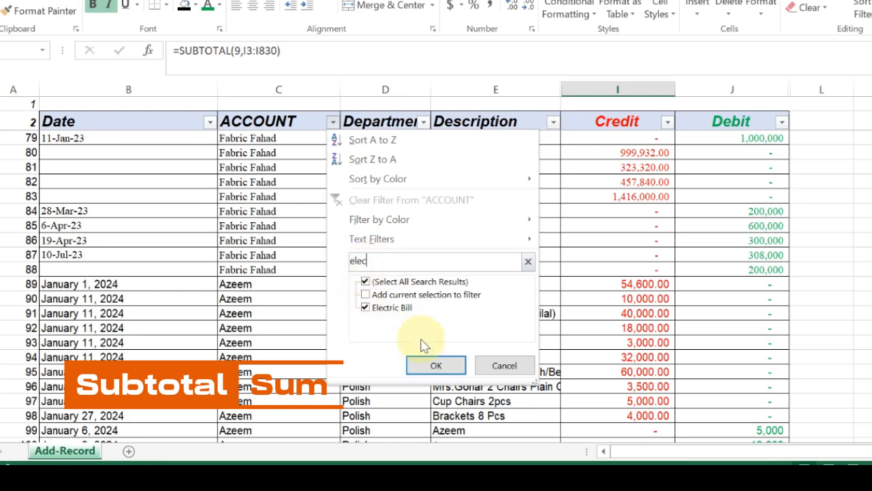
left_click(429, 368)
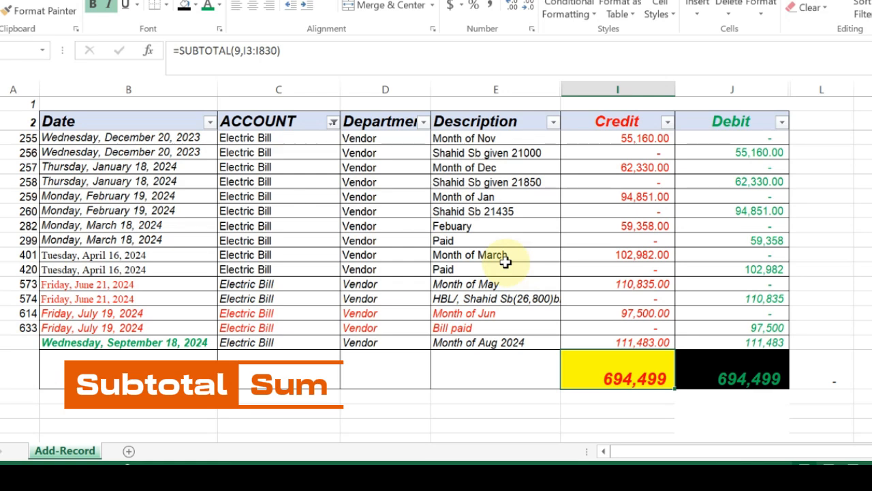
Step: Examine the filtered Electric Bill records, including their department entries and the formula of the Credit subtotal below them
key("Up")
key("Up")
key("Up")
key("Up")
key("Up")
key("Up")
key("Up")
key("Up")
key("Up")
key("Up")
key("Up")
key("Up")
key("Up")
key("Up")
key("Up")
key("Up")
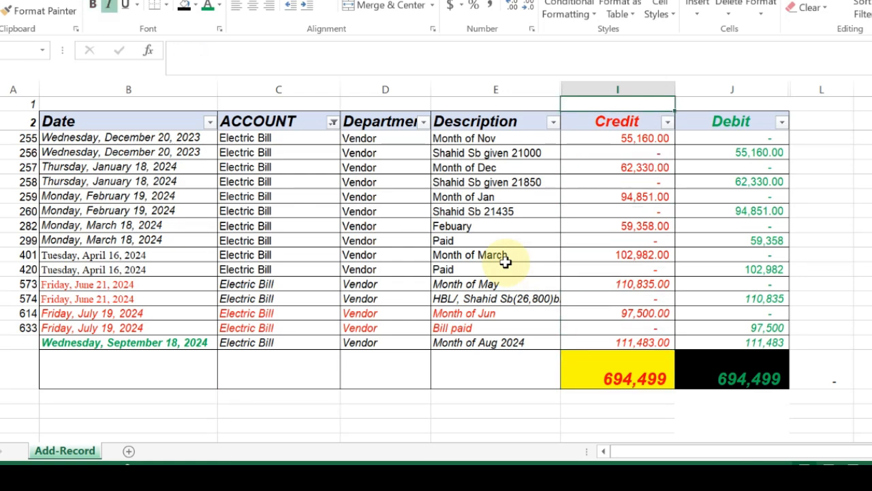
left_click(384, 138)
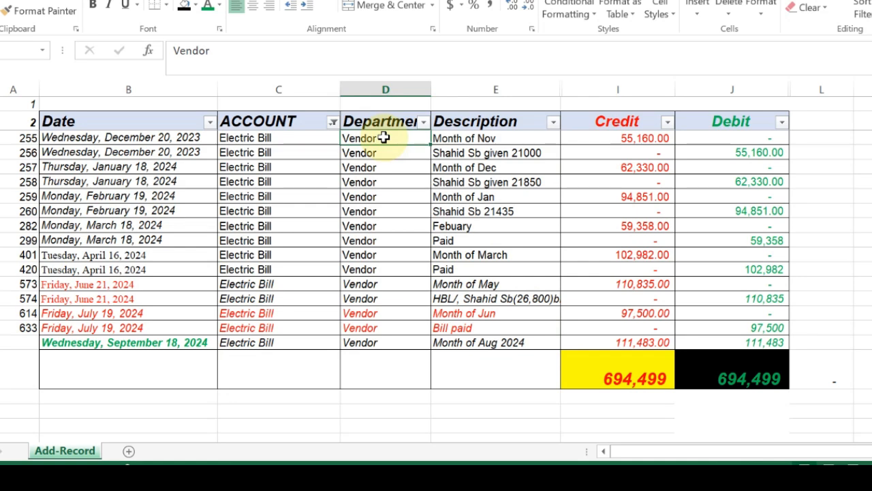
left_click(628, 373)
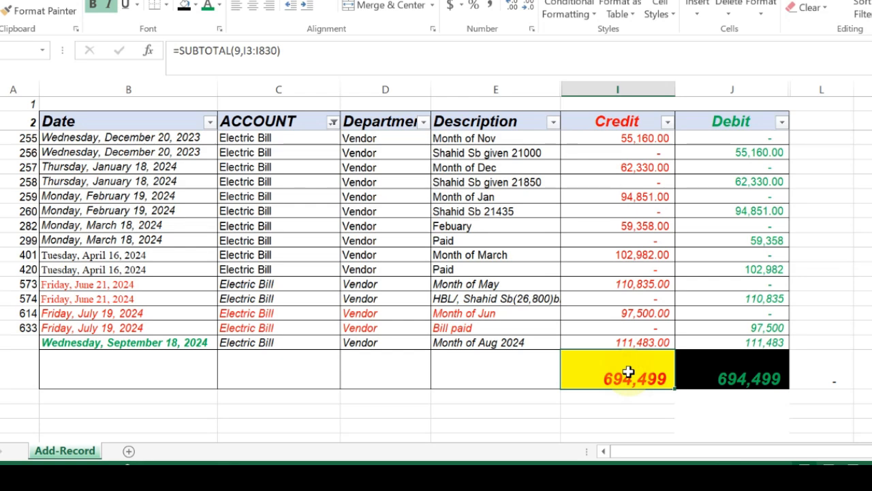
Step: Show all accounts again by reselecting every entry in the ACCOUNT column's filter
left_click(333, 124)
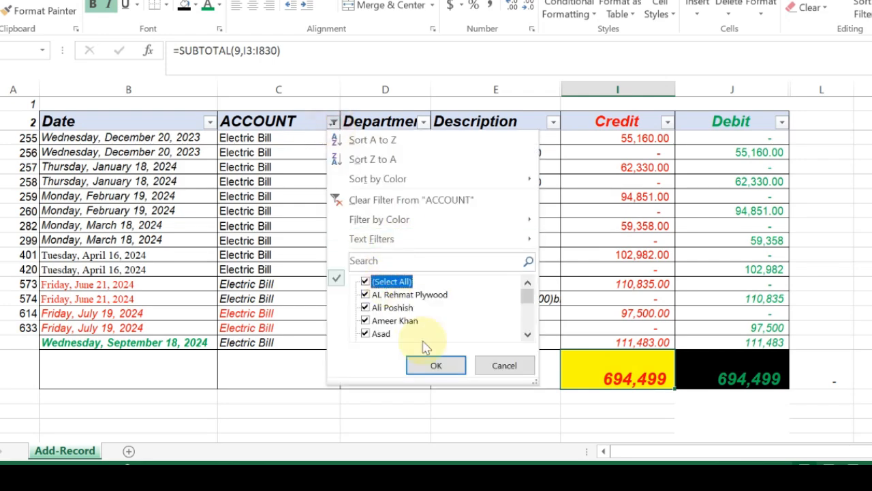
left_click(435, 365)
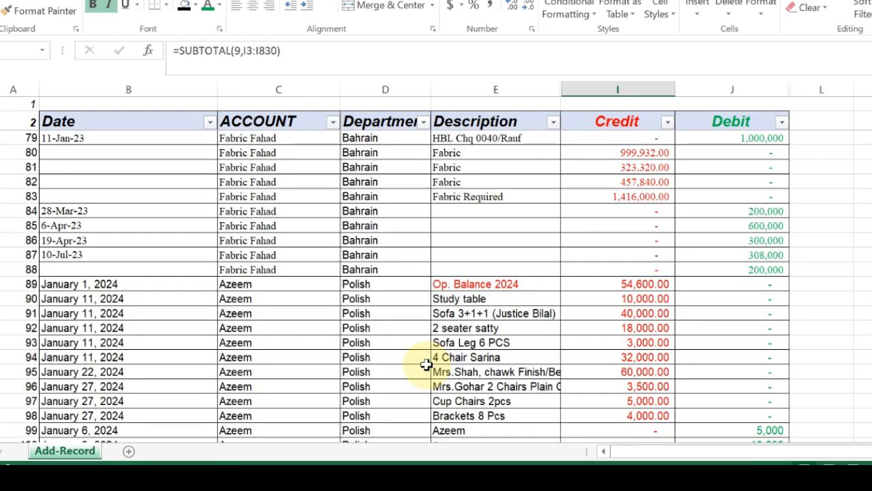
Step: Look through the unfiltered ledger down to the Credit and Debit subtotals and the balance, and back over the last September 2024 records
scroll(426, 365, "down", 20)
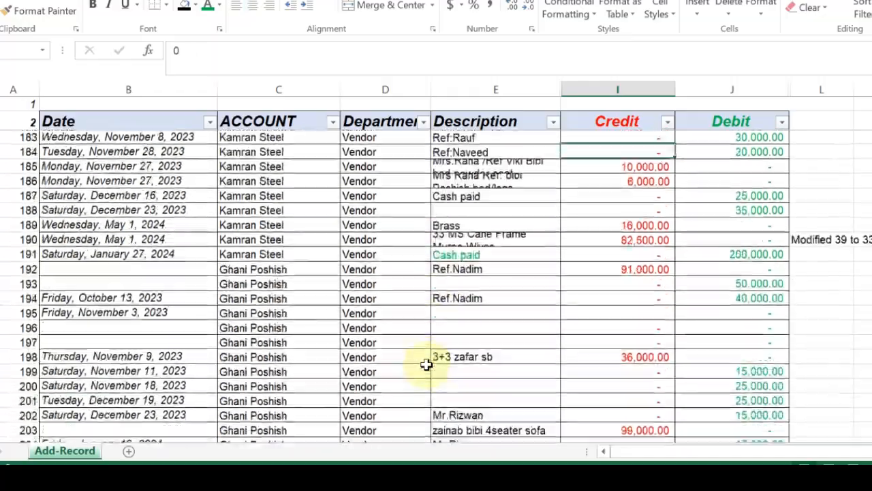
scroll(426, 365, "down", 20)
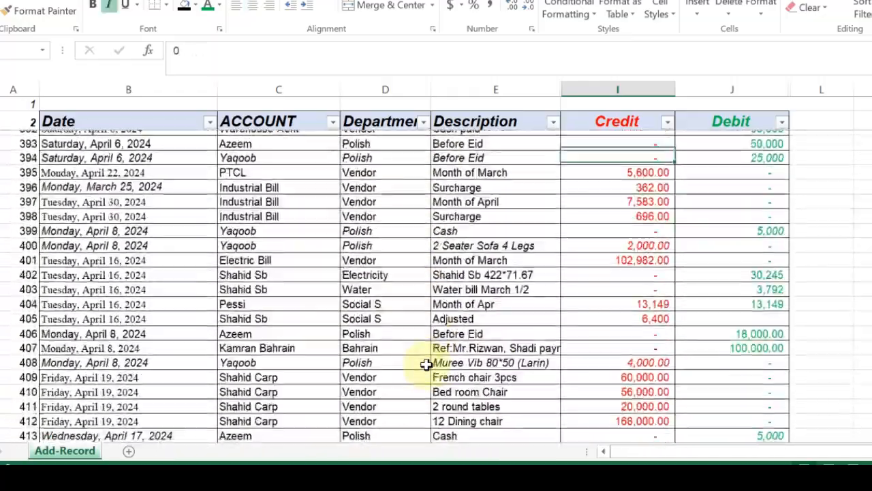
scroll(426, 365, "down", 20)
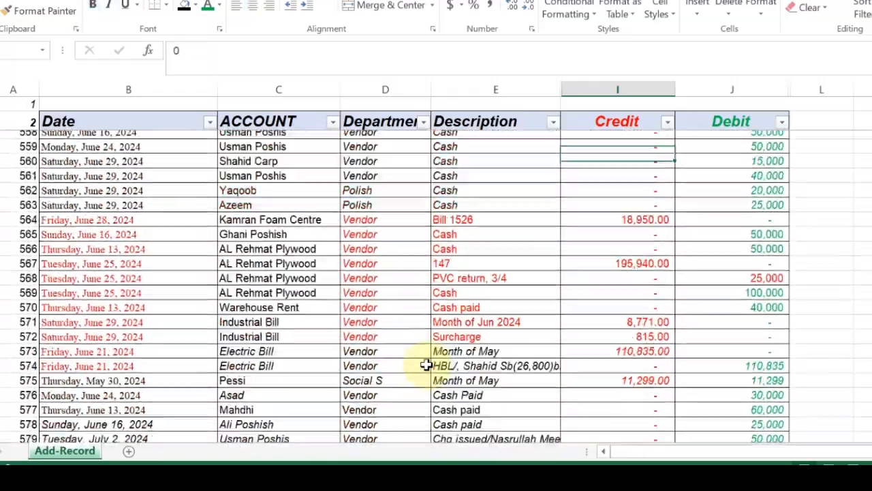
scroll(426, 365, "down", 20)
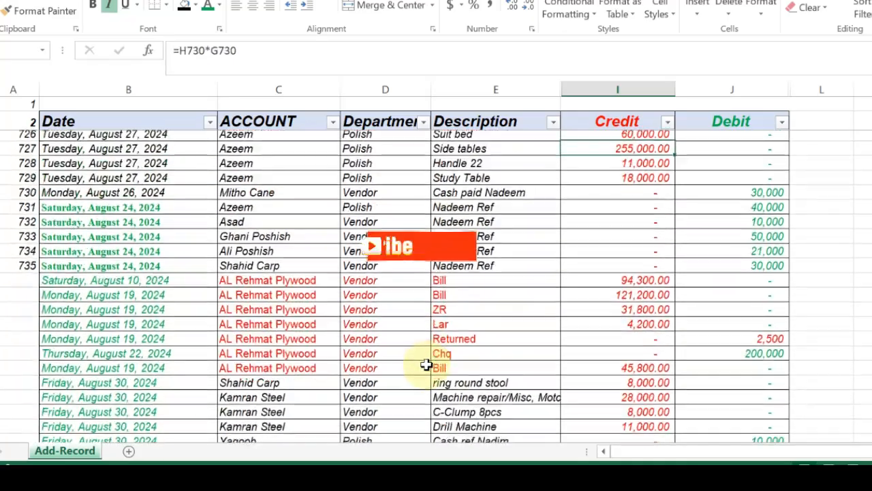
key("Page_Up")
key("Page_Up")
key("Page_Up")
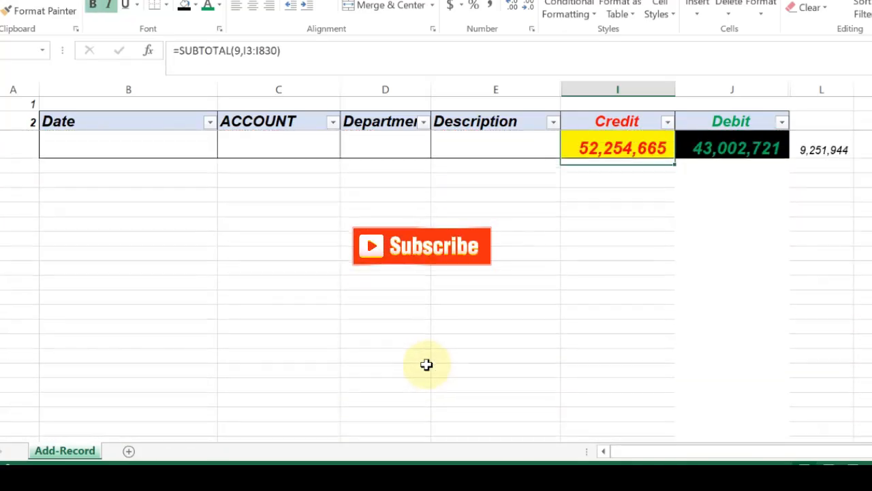
key("Page_Down")
key("Page_Down")
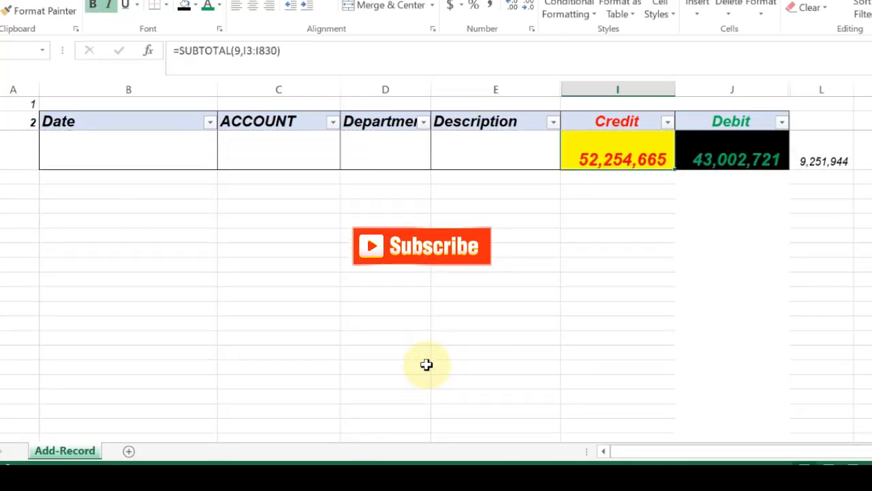
key("Page_Down")
key("Page_Up")
key("Page_Up")
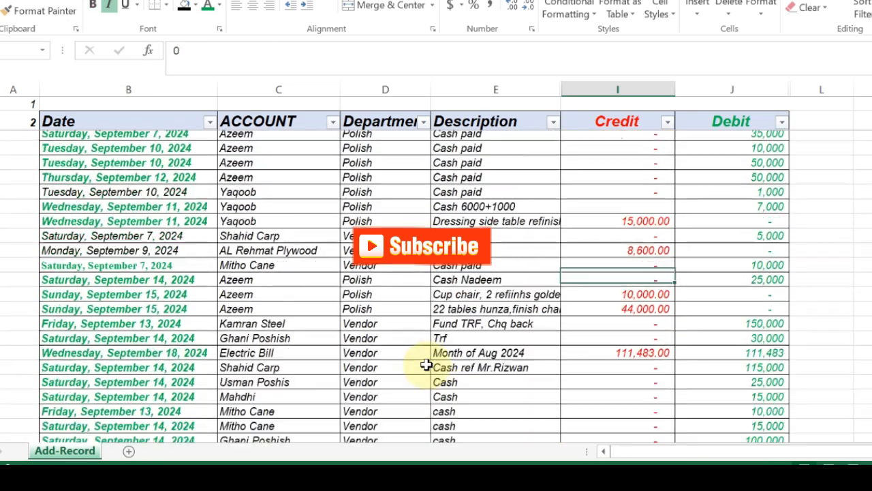